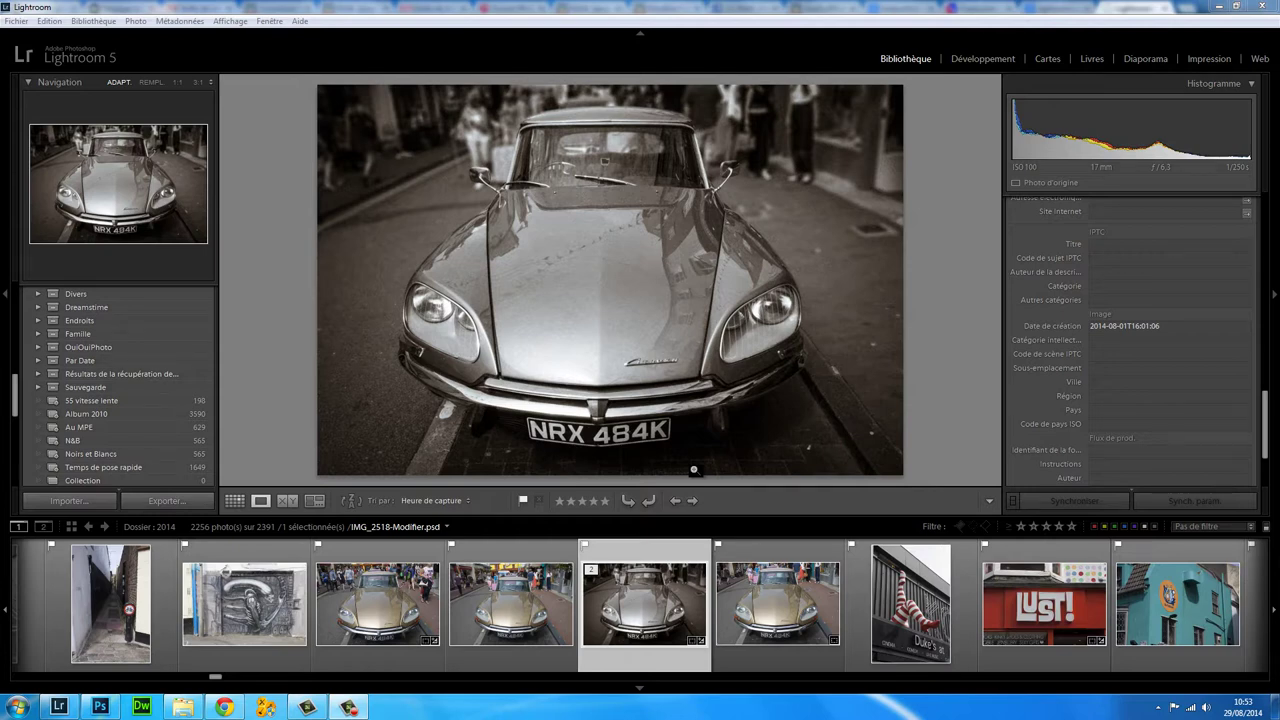
# - Confirm both Géocodage inversé options in the catalog settings' Métadonnées tab, then close the dialog
pyautogui.click(50, 21)
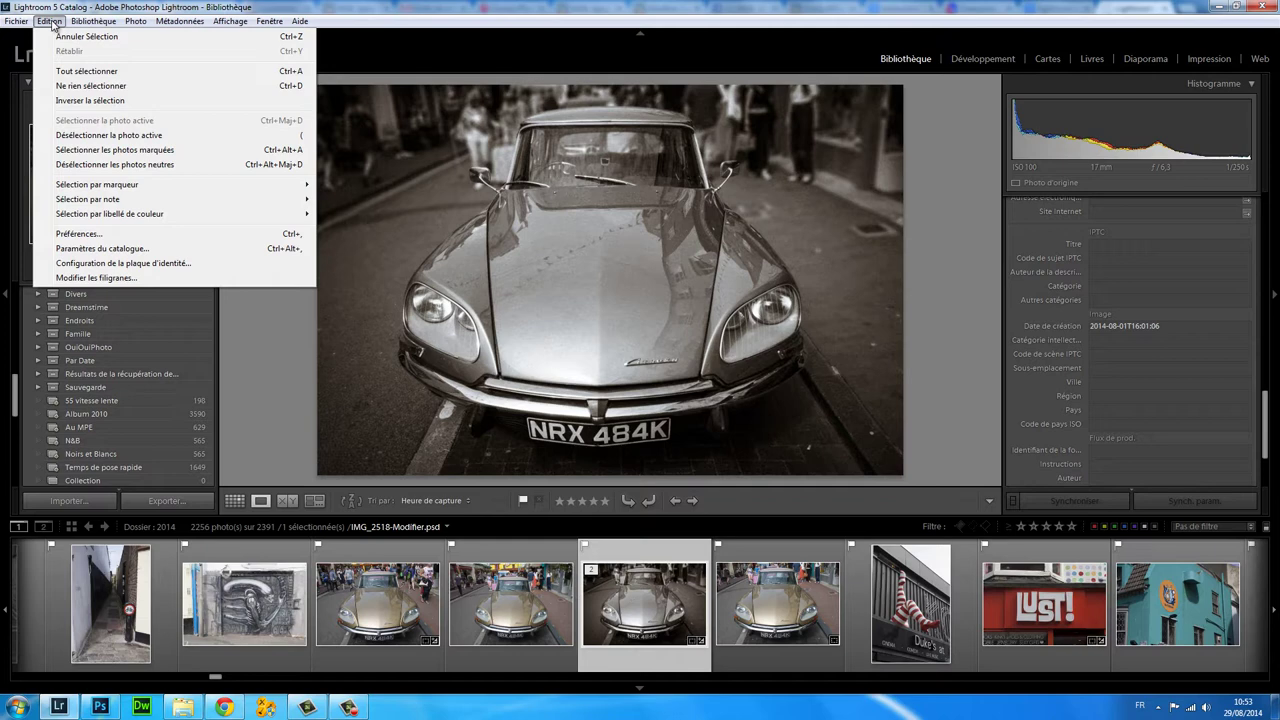
pyautogui.click(116, 249)
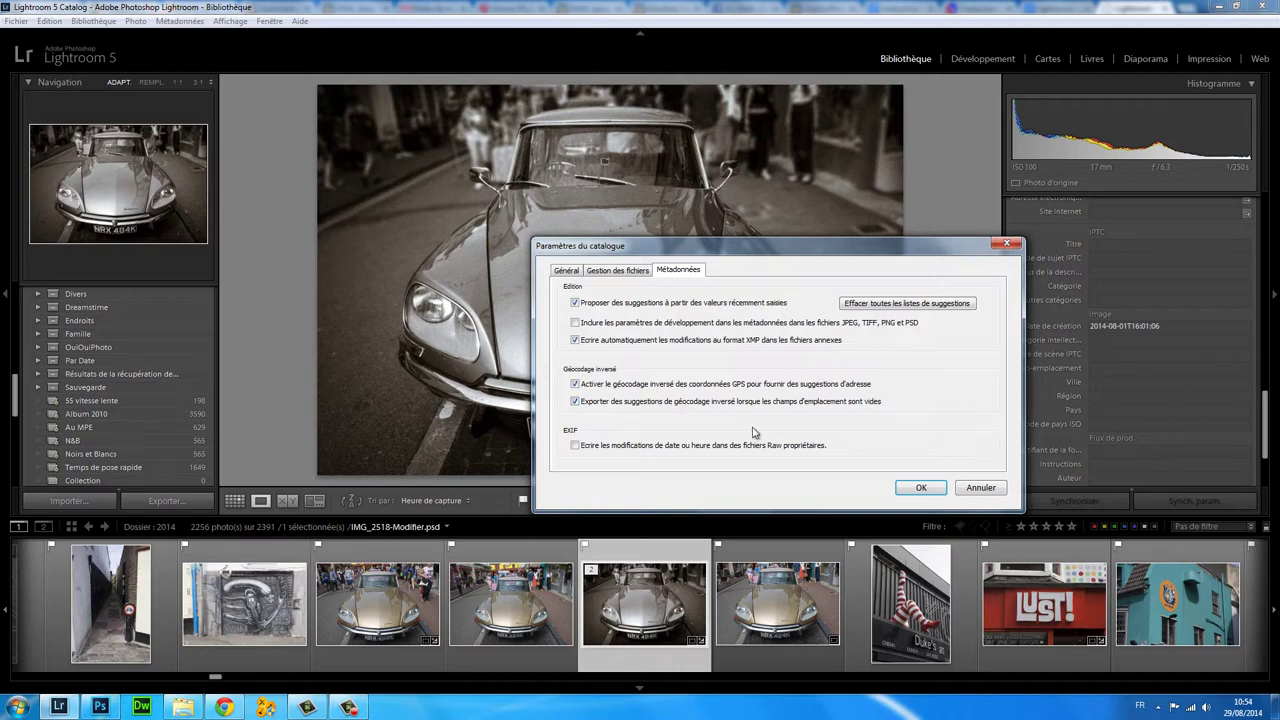
pyautogui.click(915, 488)
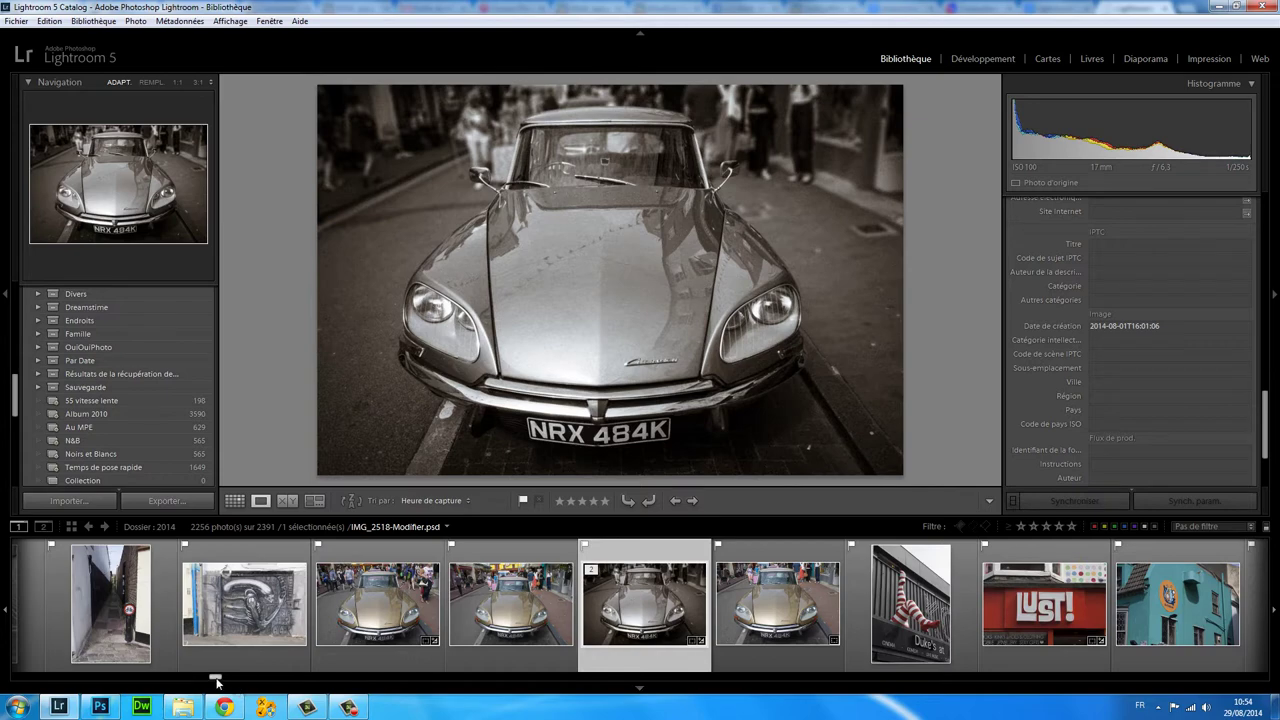
# - Select 489 London photos in the filmstrip, starting from the first Big Ben shot
pyautogui.moveTo(215, 680); pyautogui.dragTo(333, 680)
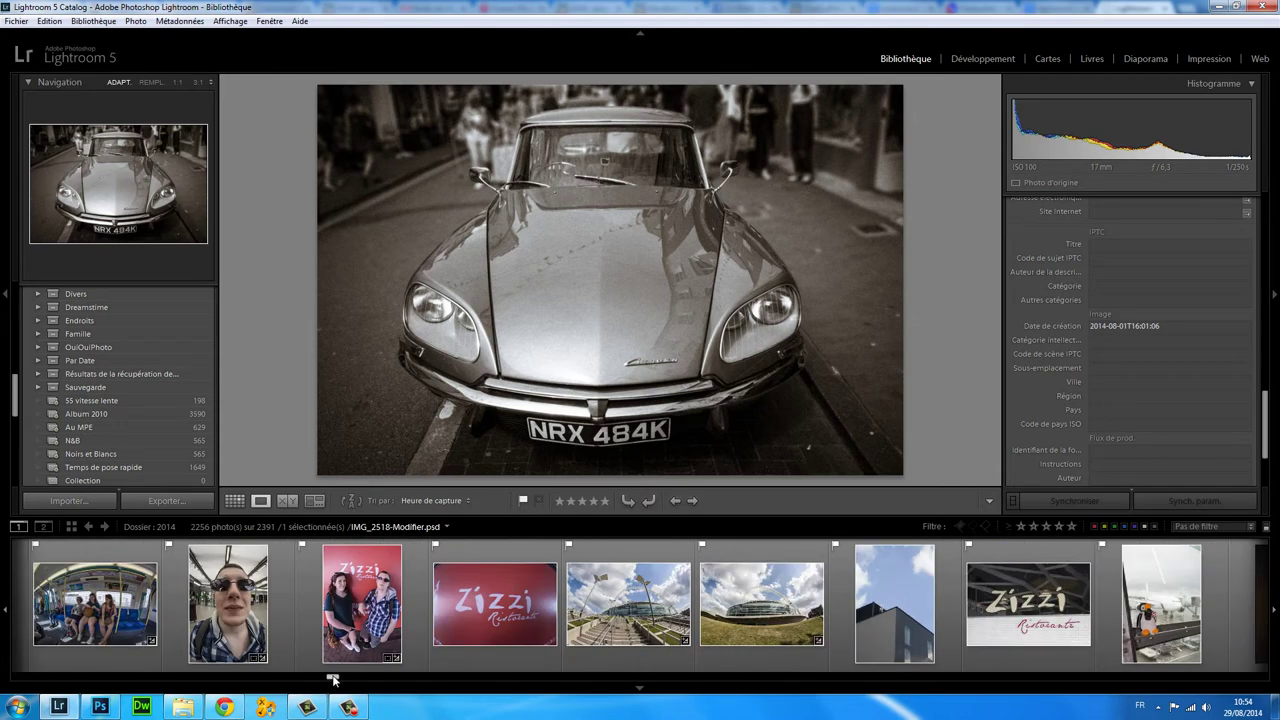
pyautogui.click(1028, 604)
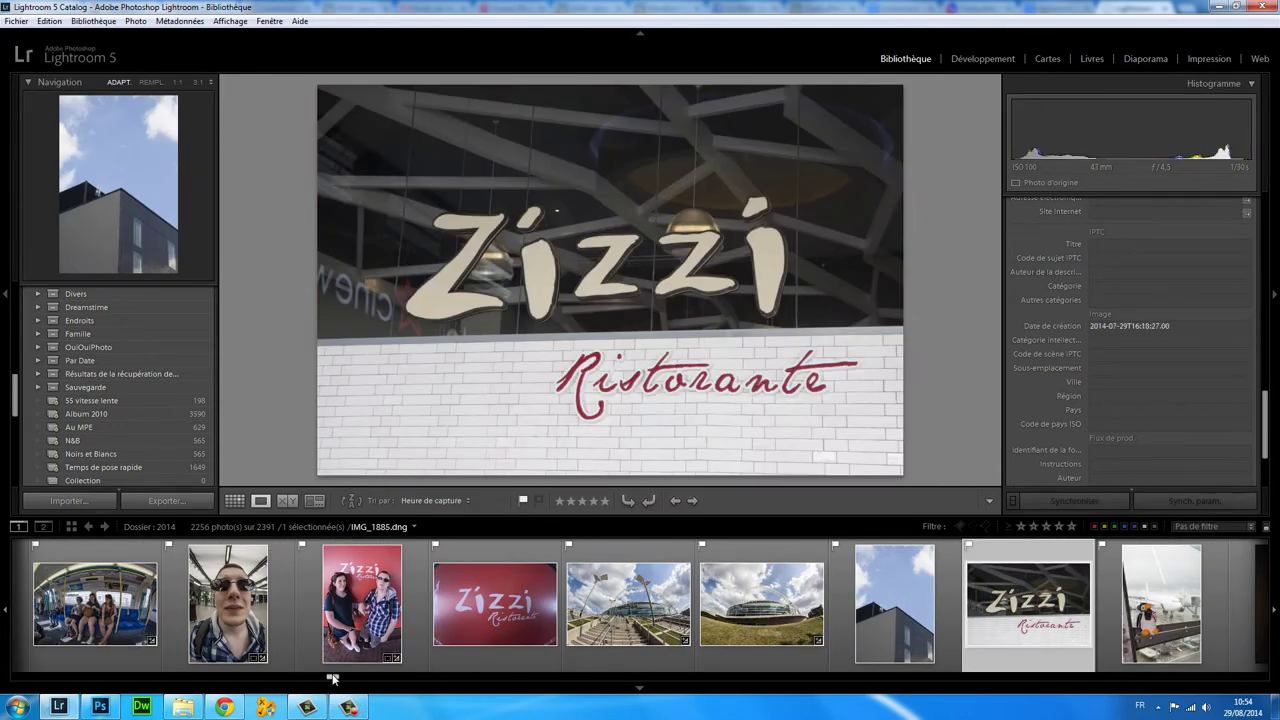
pyautogui.moveTo(333, 680)
pyautogui.mouseDown()
pyautogui.moveTo(41, 672)
pyautogui.moveTo(66, 676)
pyautogui.mouseUp()
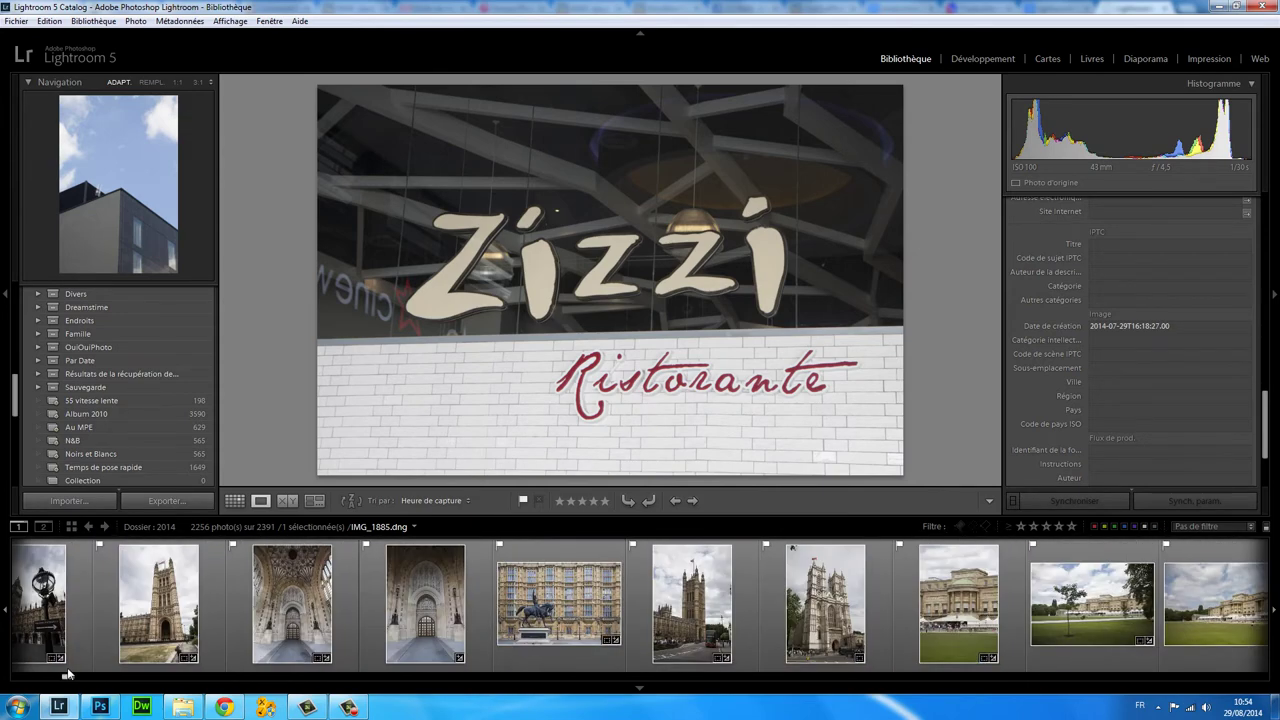
pyautogui.click(42, 662)
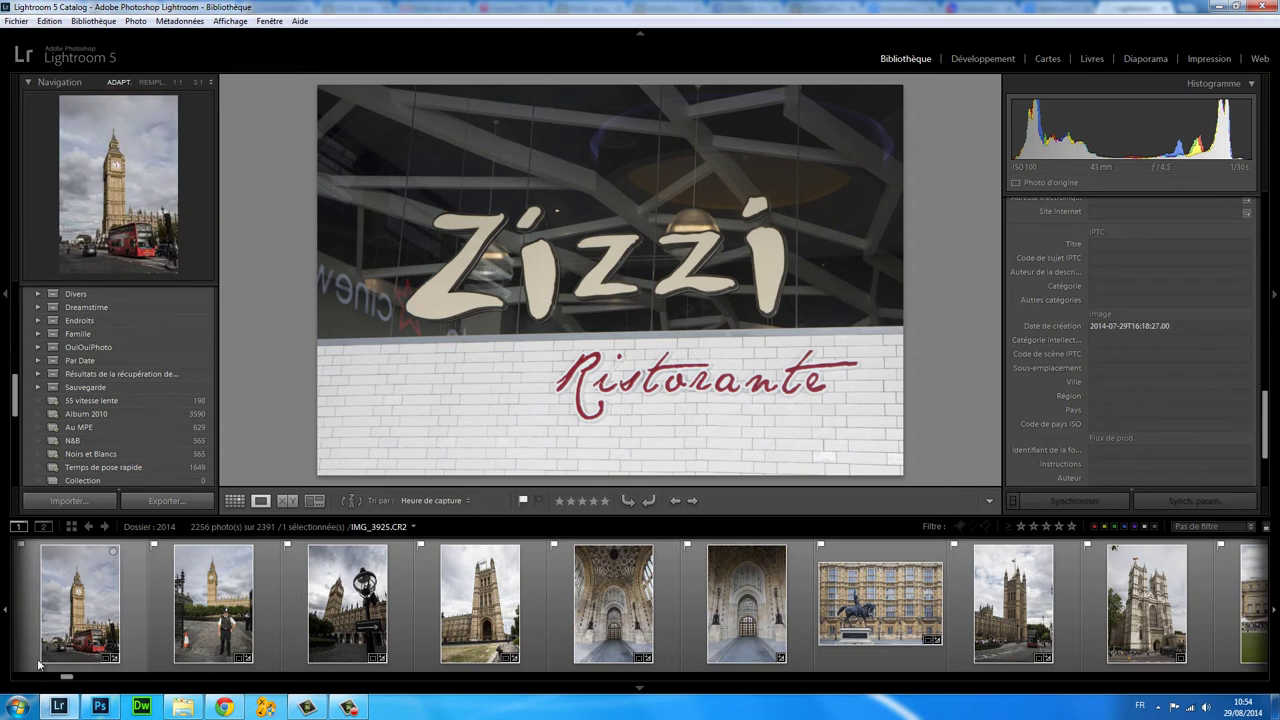
pyautogui.keyDown('shift'); pyautogui.click(30, 654); pyautogui.keyUp('shift')
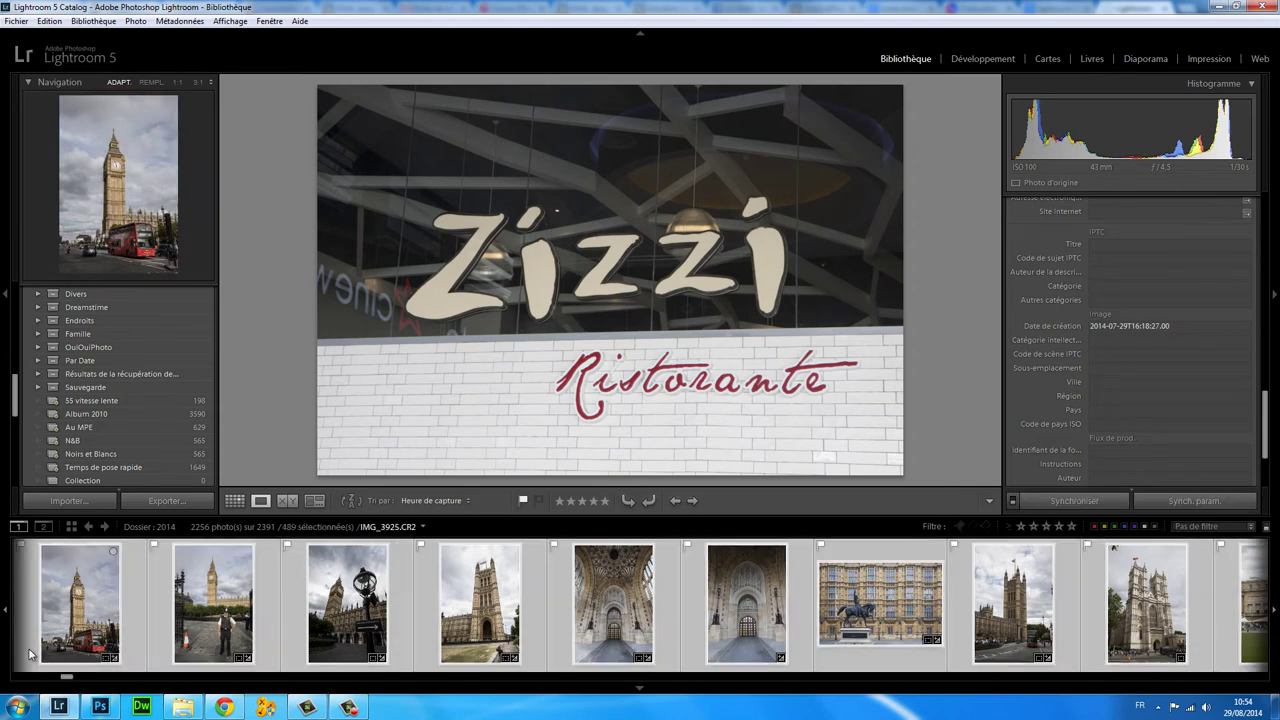
pyautogui.moveTo(1013, 603)
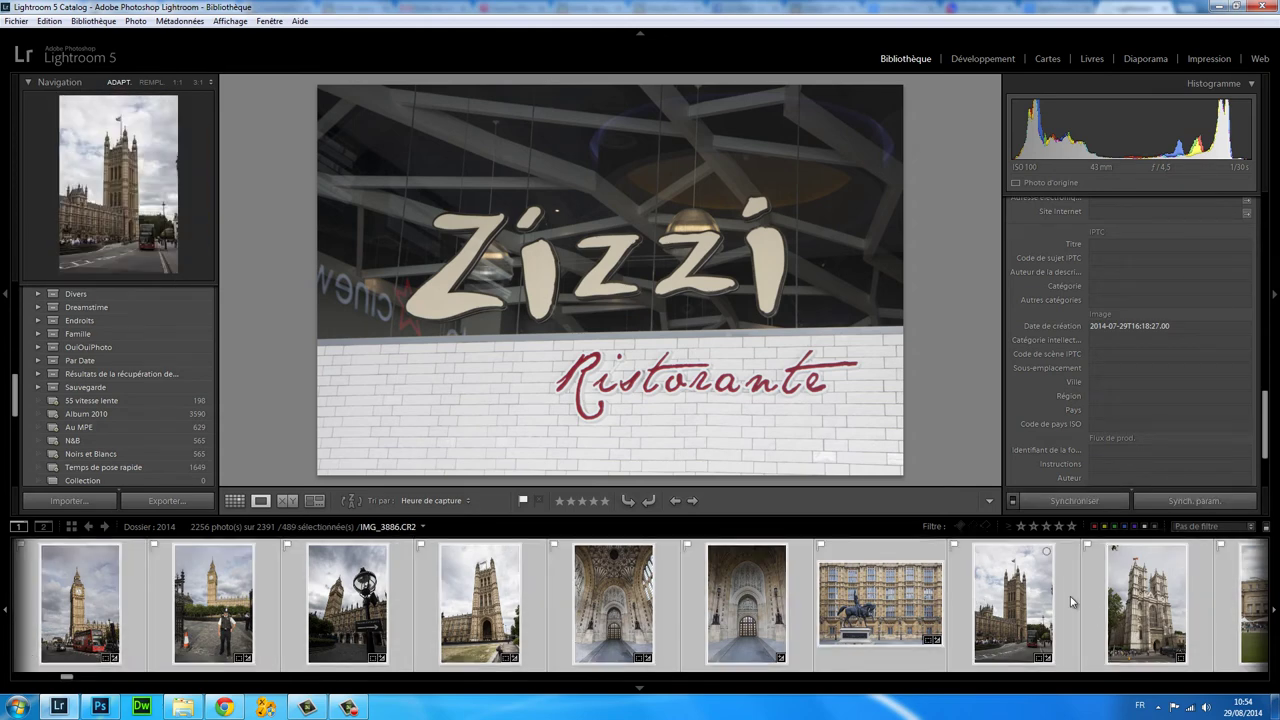
# - In the Map module, search 'london', choose Londres, Royaume-Uni and zoom in
pyautogui.click(1047, 58)
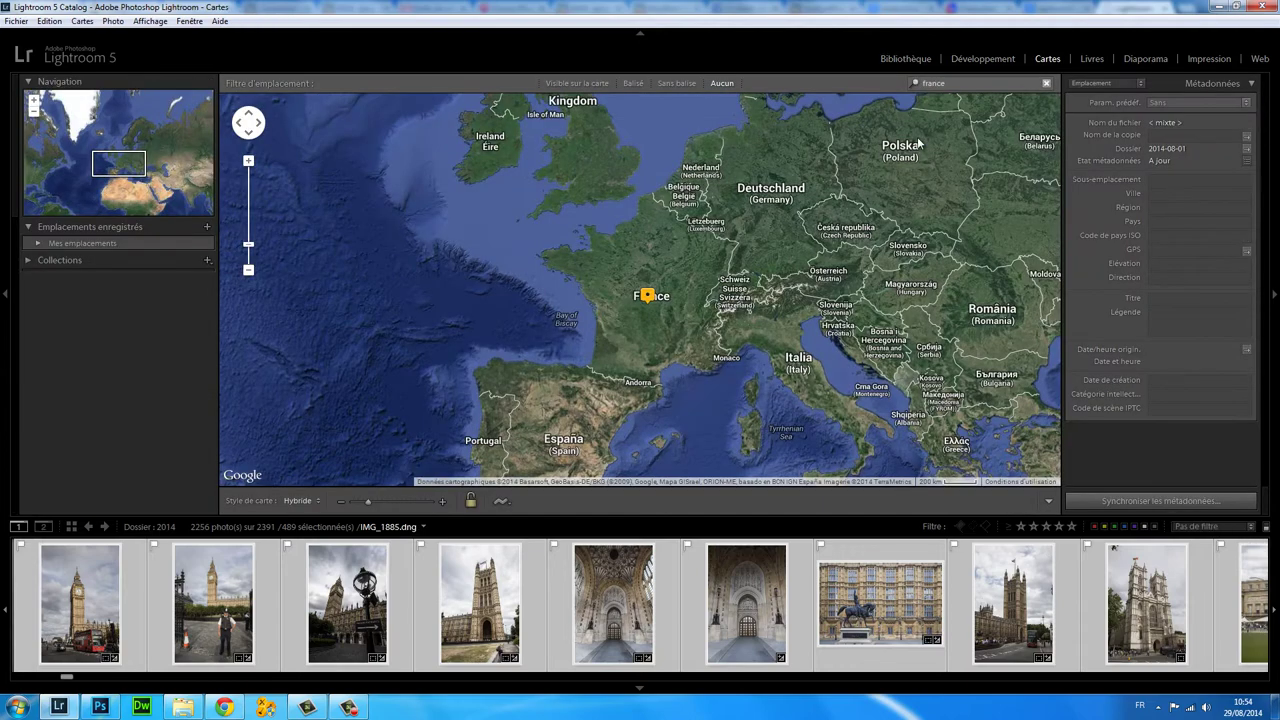
pyautogui.click(953, 84)
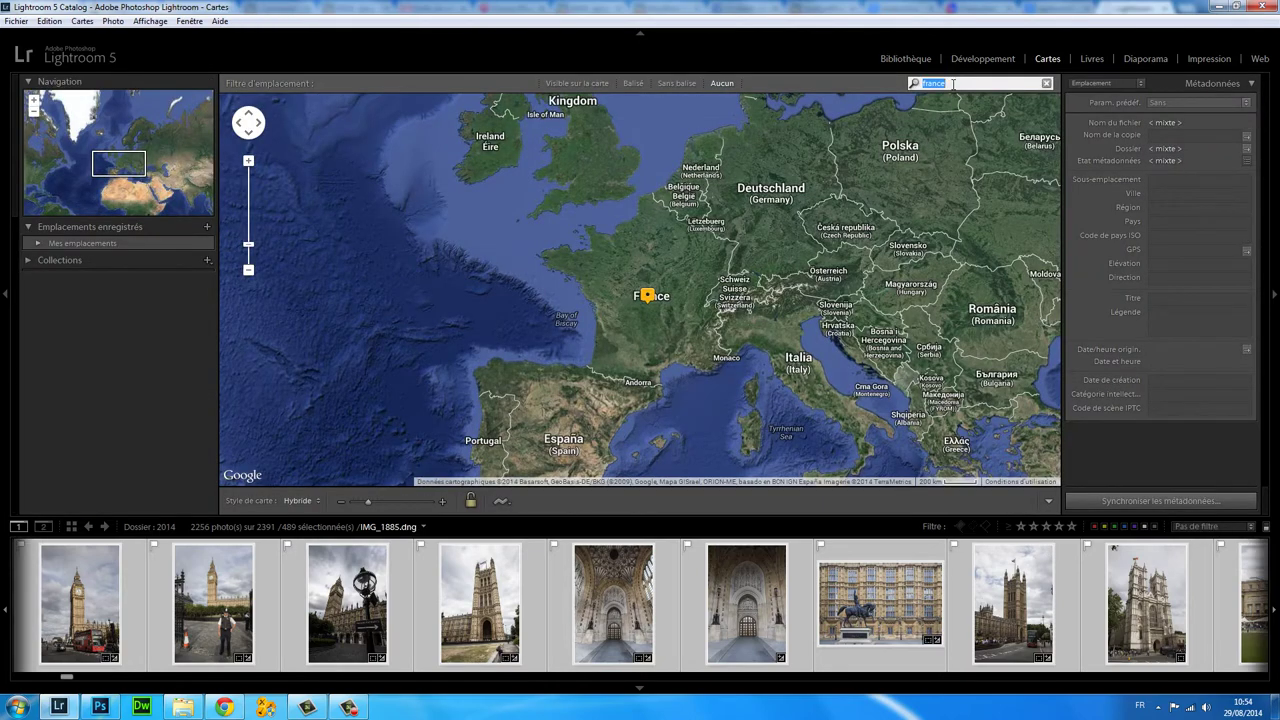
pyautogui.write('london')
pyautogui.press('Return')
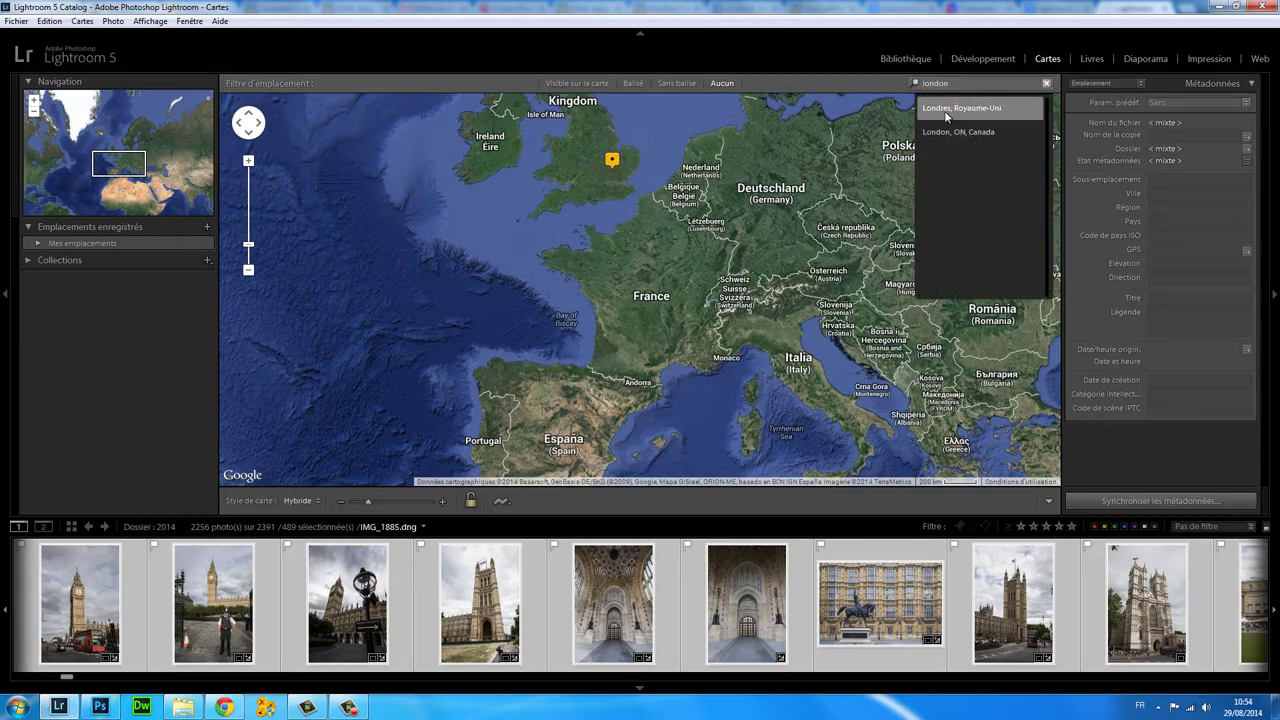
pyautogui.click(944, 110)
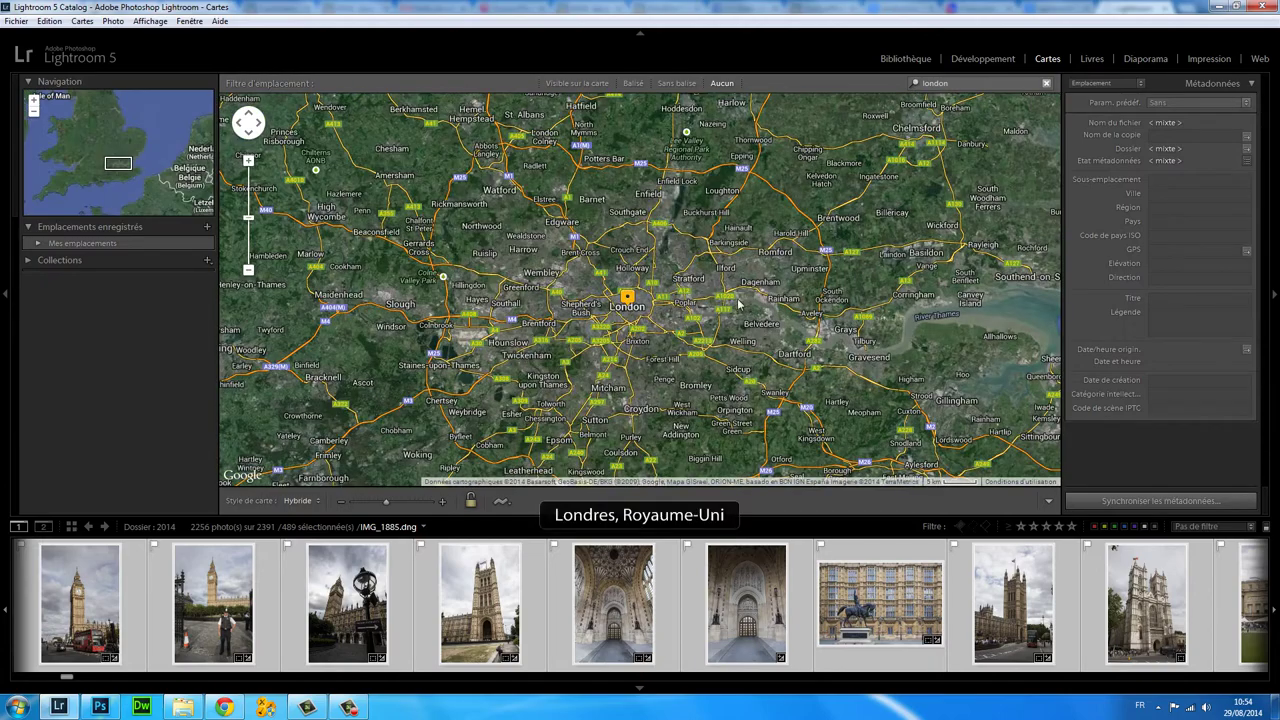
pyautogui.scroll(1, 636, 316)
pyautogui.scroll(1, 635, 315)
pyautogui.scroll(1, 633, 314)
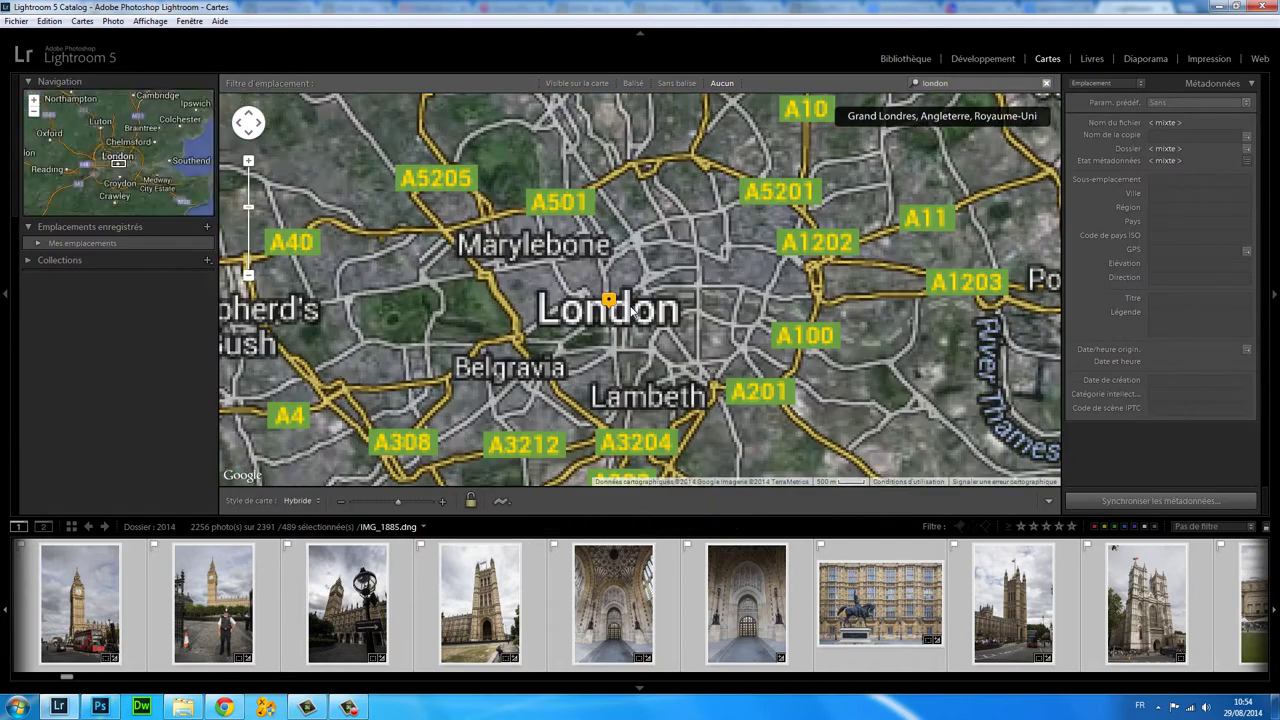
pyautogui.scroll(1, 631, 312)
pyautogui.scroll(1, 615, 306)
pyautogui.scroll(1, 609, 304)
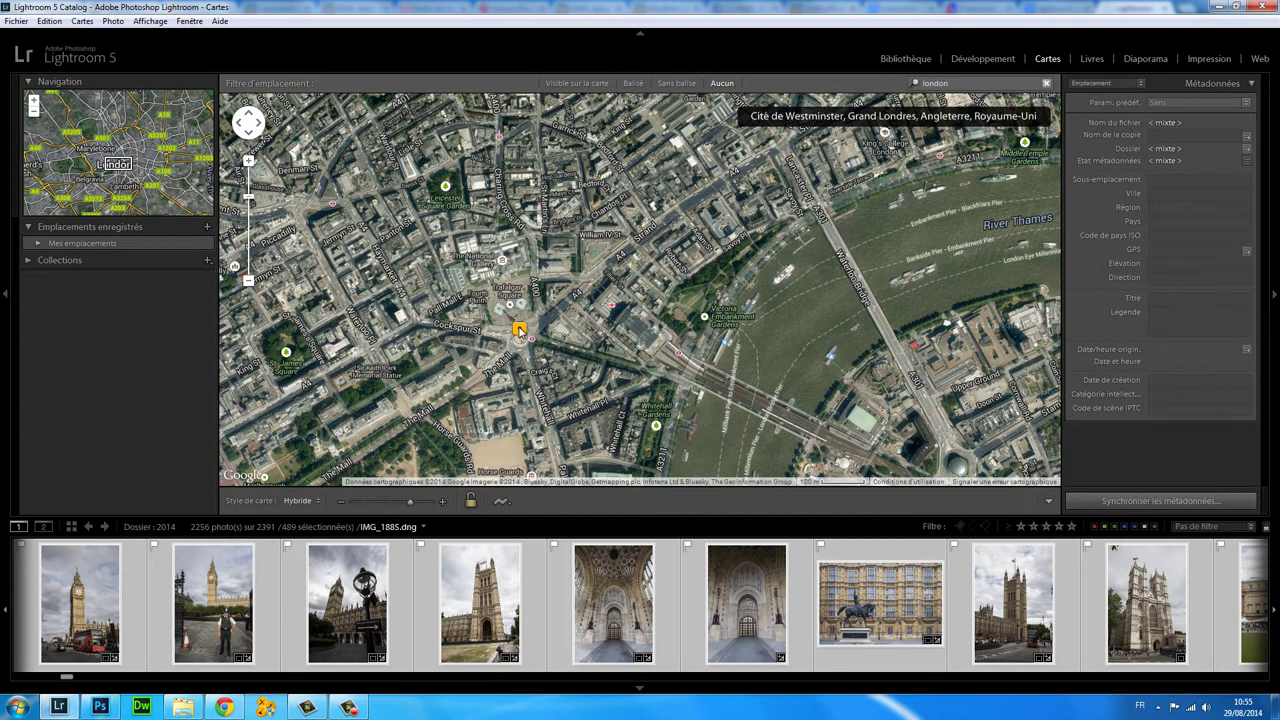
# - Add the London marker's GPS coordinates to the 489 selected photos and check one photo's location
pyautogui.rightClick(520, 330)
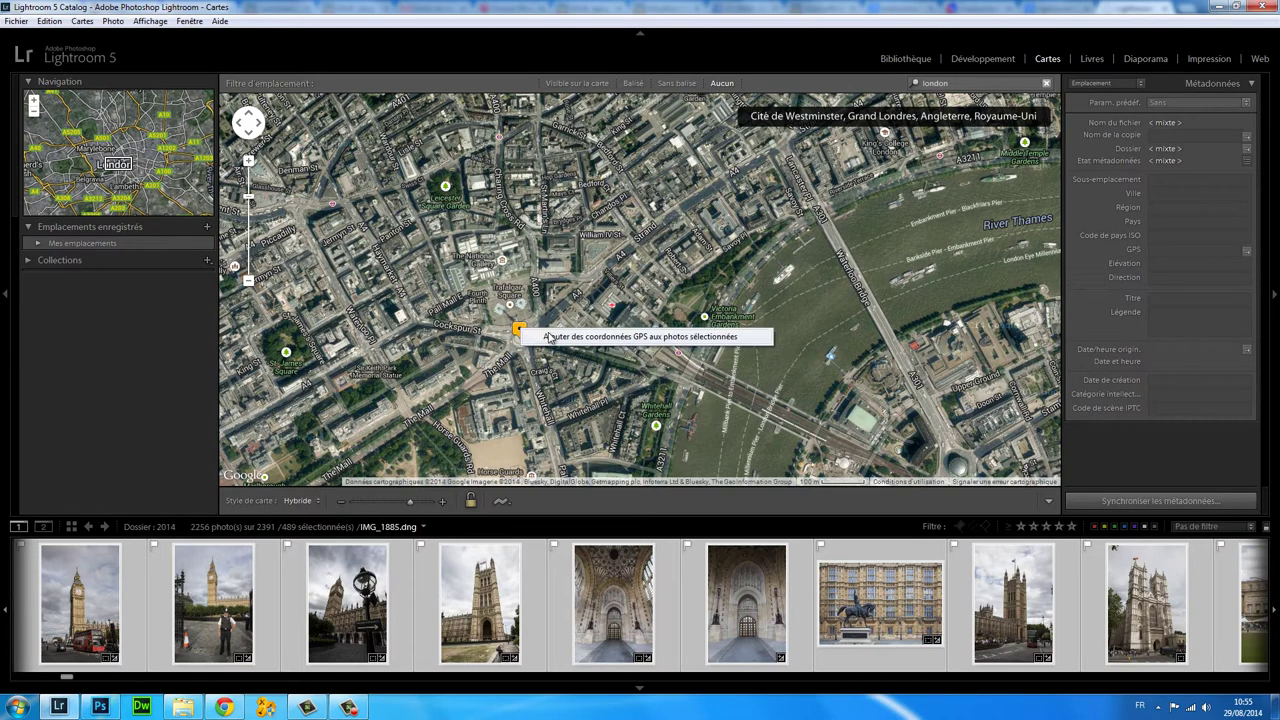
pyautogui.click(560, 339)
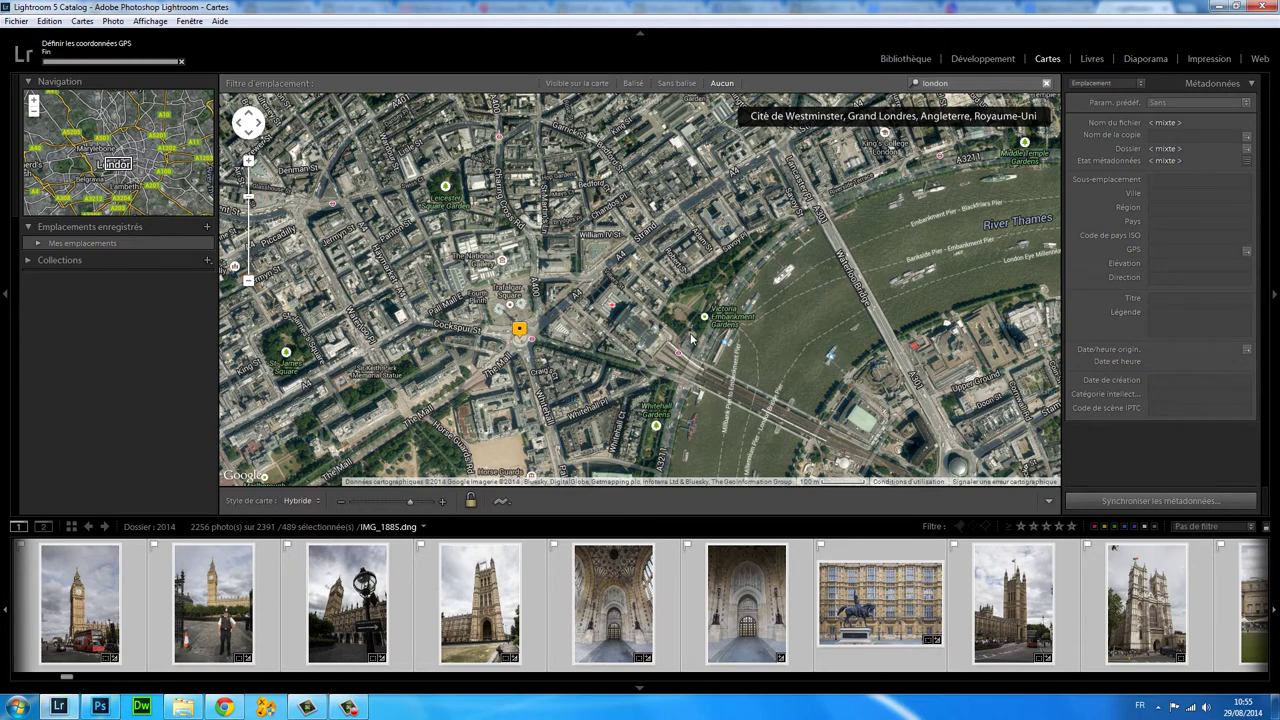
pyautogui.click(519, 322)
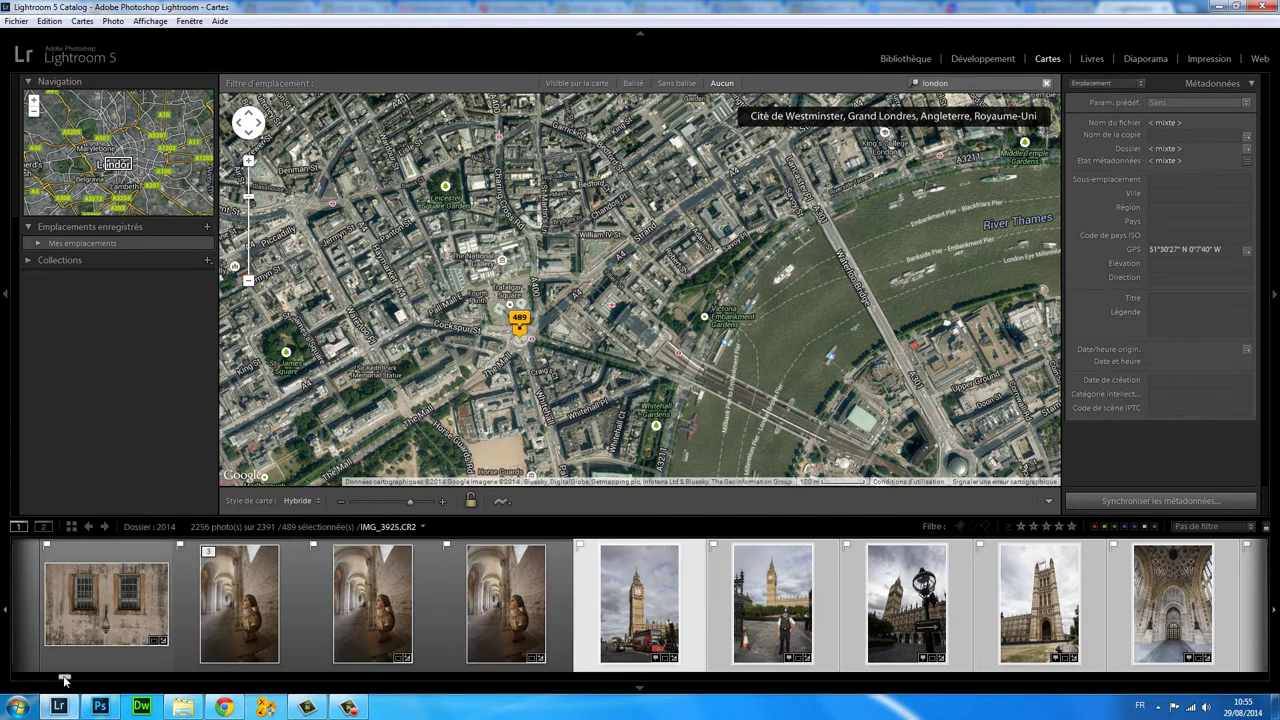
pyautogui.moveTo(64, 677); pyautogui.dragTo(227, 677)
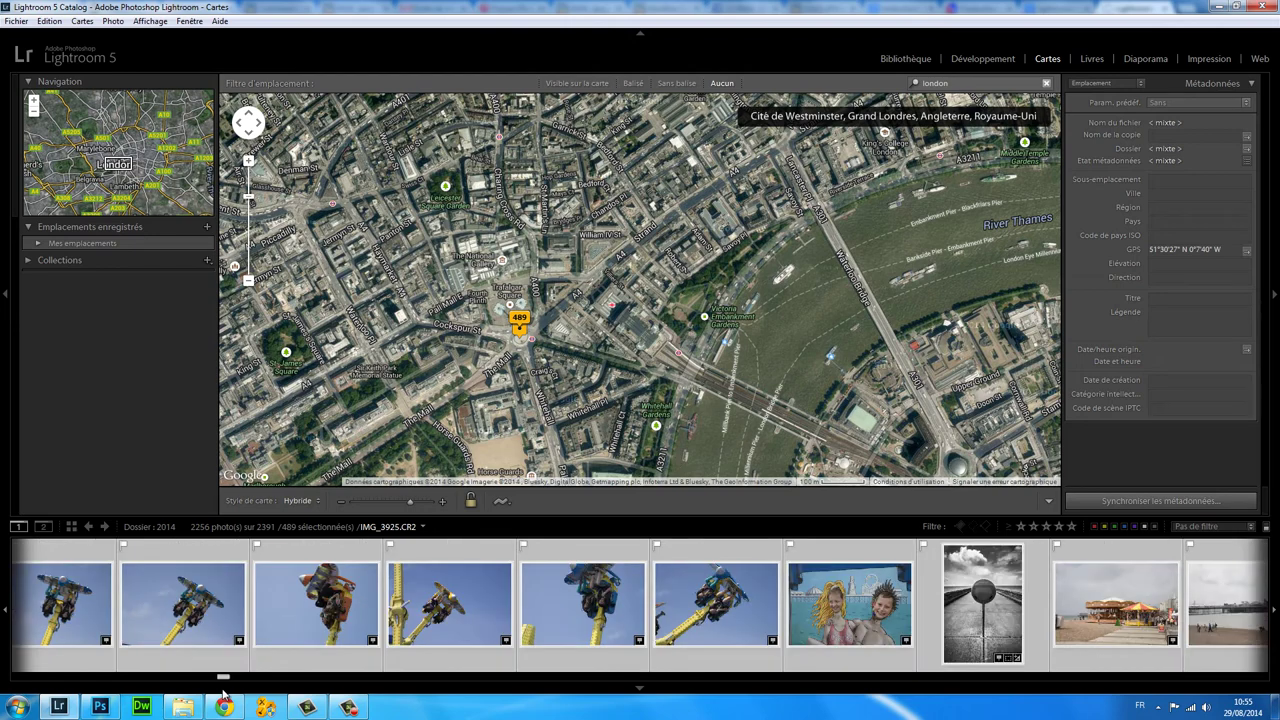
pyautogui.click(812, 655)
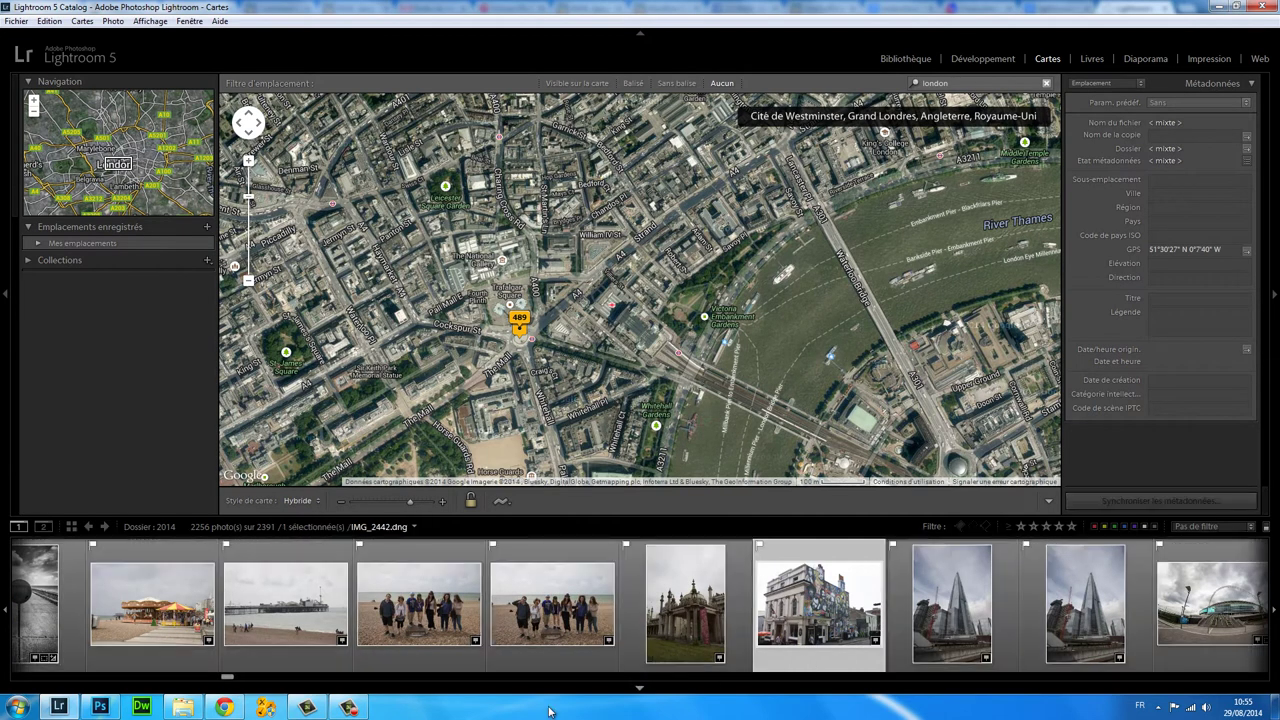
pyautogui.moveTo(228, 679); pyautogui.dragTo(212, 681)
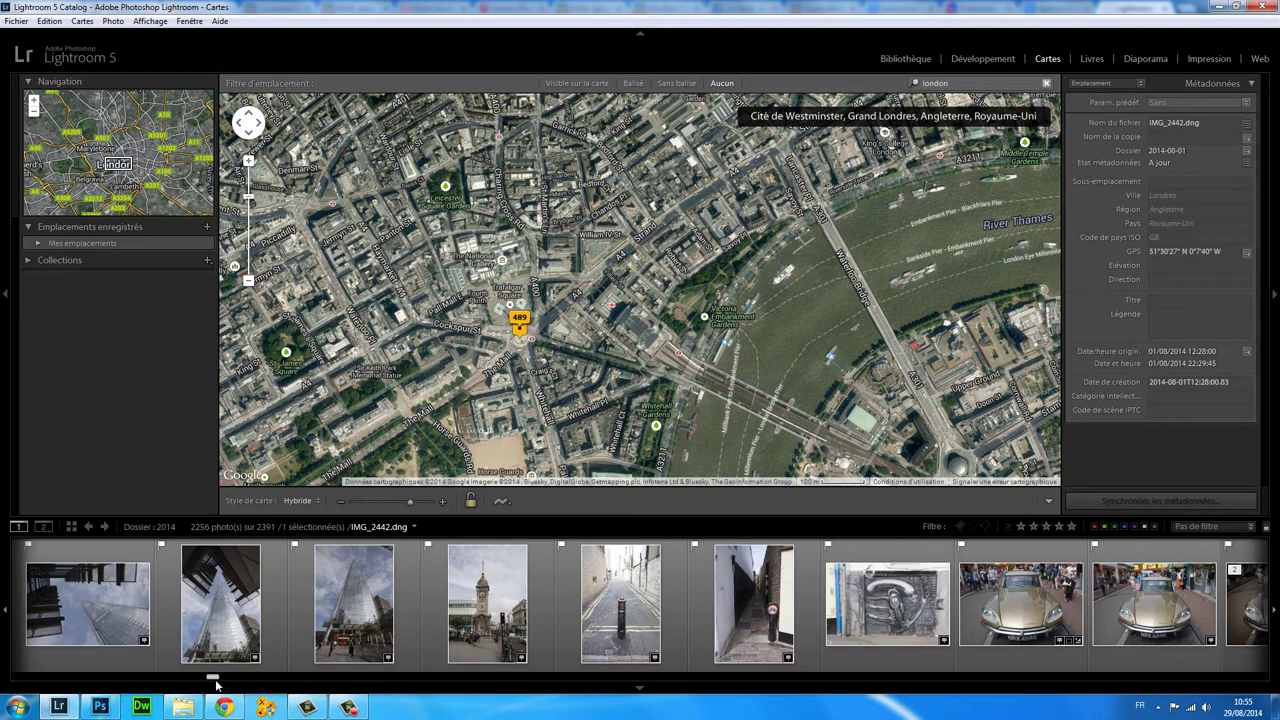
# - Select the 30 photos from the clock tower onward and zoom the map into Brighton
pyautogui.keyDown('shift'); pyautogui.click(434, 654); pyautogui.keyUp('shift')
pyautogui.click(958, 83)
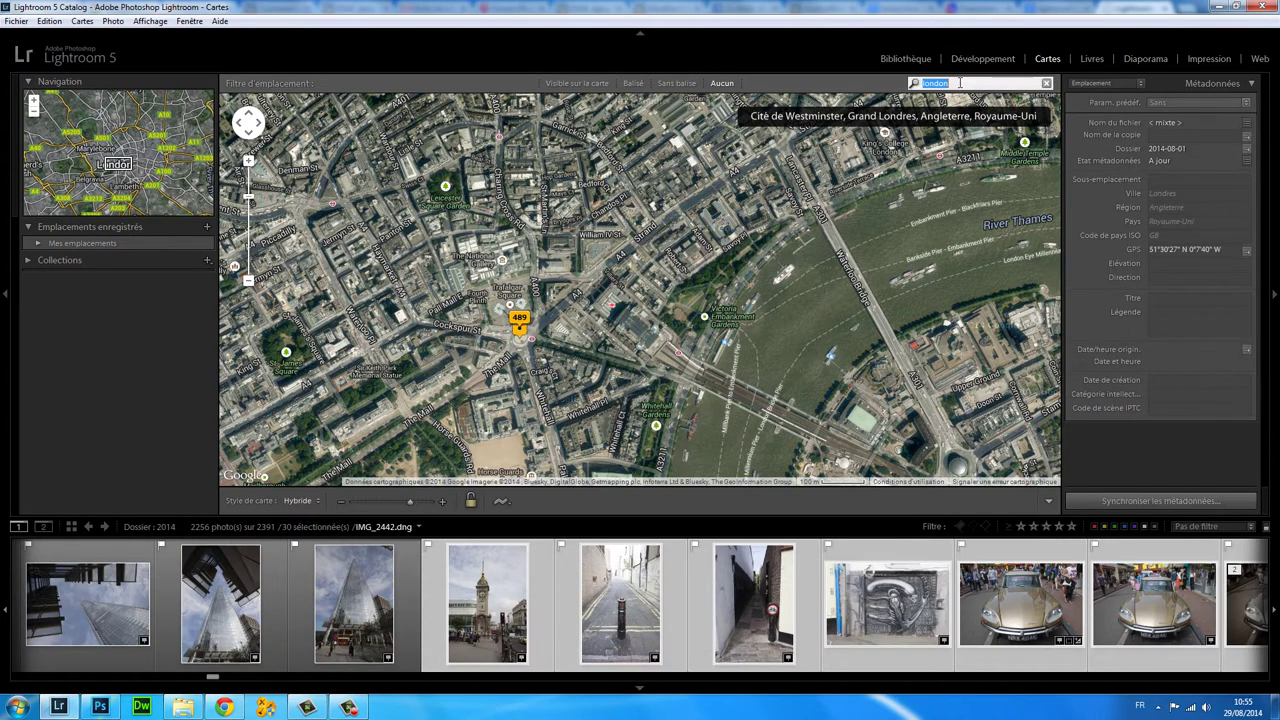
pyautogui.write('brighton')
pyautogui.press('Return')
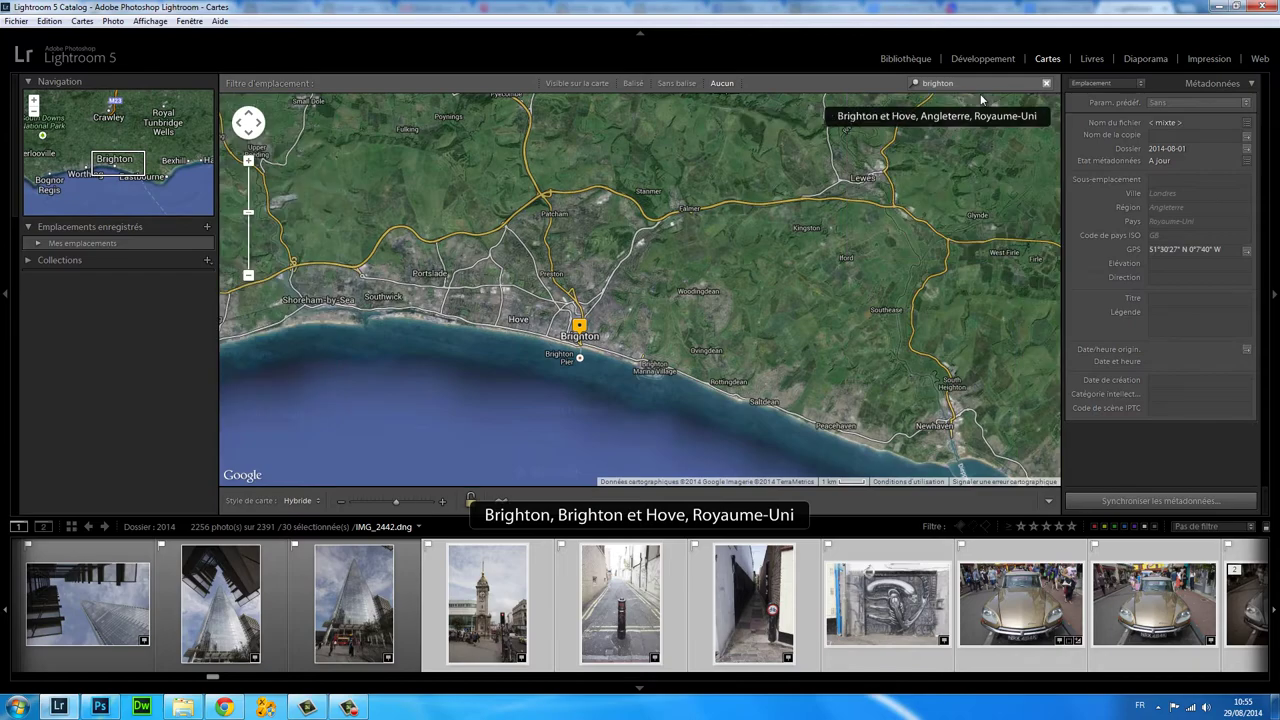
pyautogui.scroll(1, 576, 338)
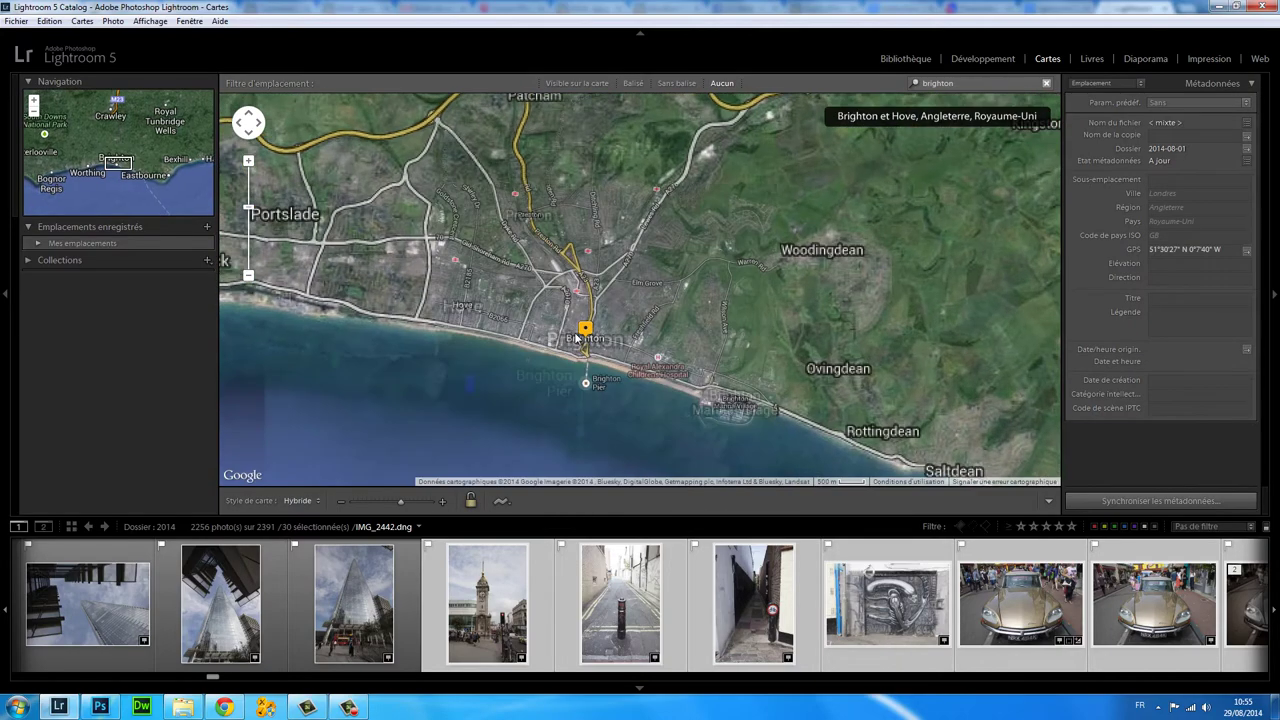
pyautogui.scroll(1, 580, 339)
pyautogui.scroll(1, 590, 340)
pyautogui.scroll(1, 600, 343)
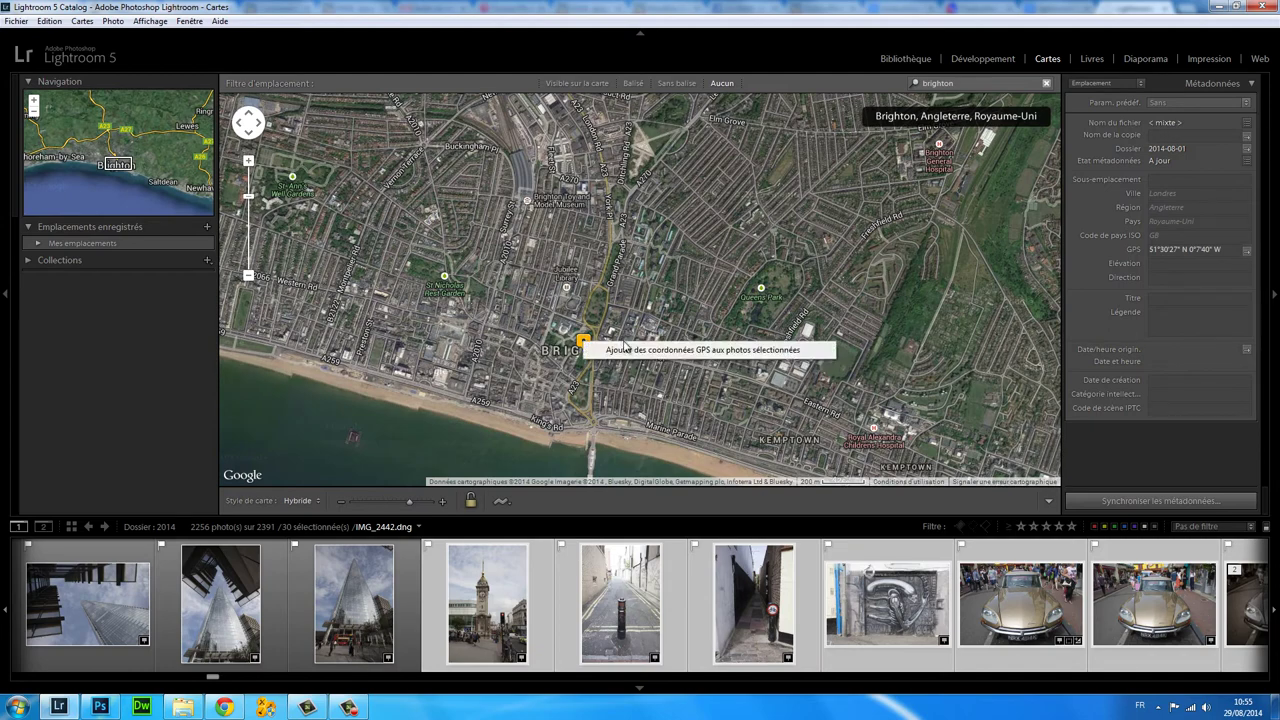
# - Drop the selected photos onto central Brighton, then zoom out and pan north toward London
pyautogui.moveTo(585, 347); pyautogui.dragTo(585, 346)
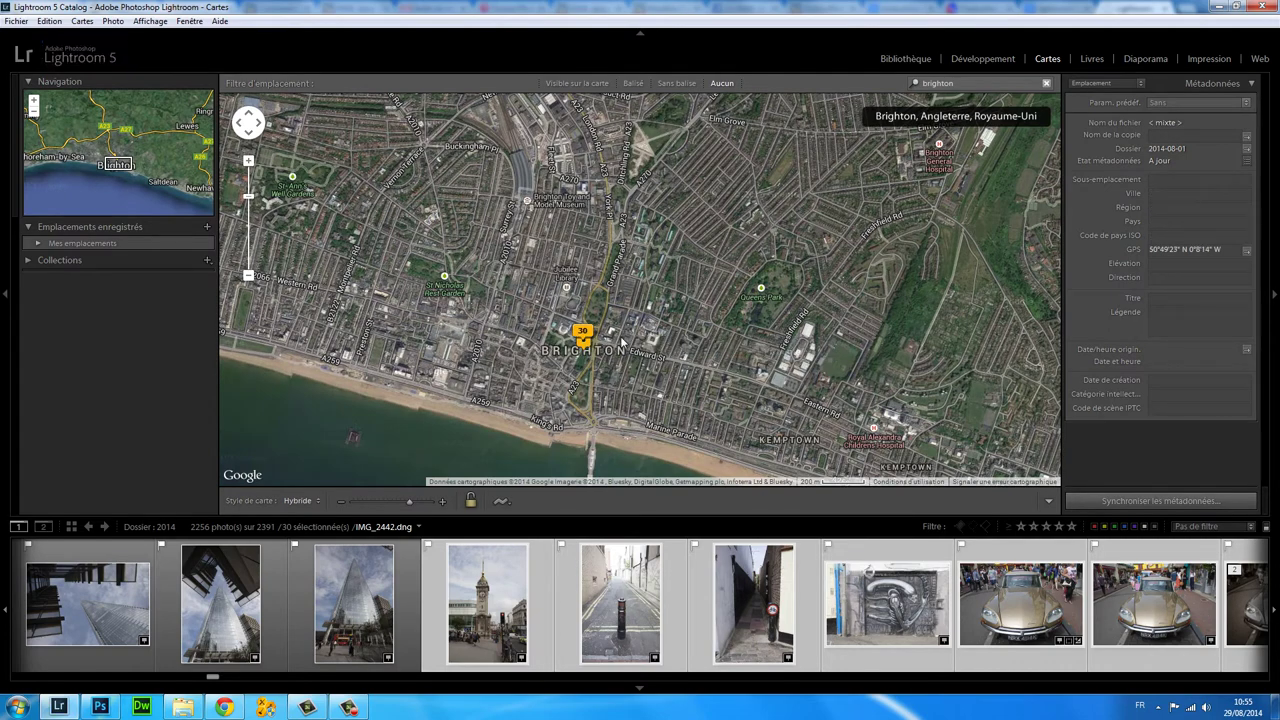
pyautogui.scroll(-2, 710, 207)
pyautogui.scroll(-2, 710, 207)
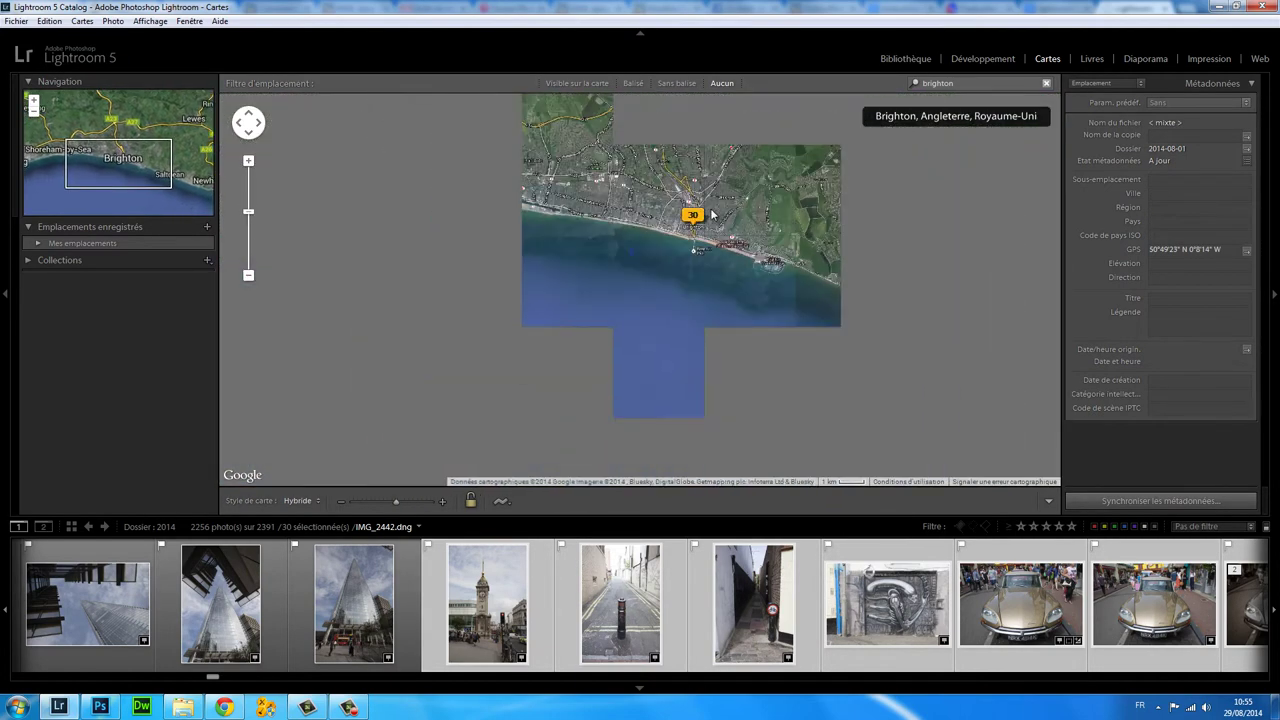
pyautogui.scroll(-1, 597, 338)
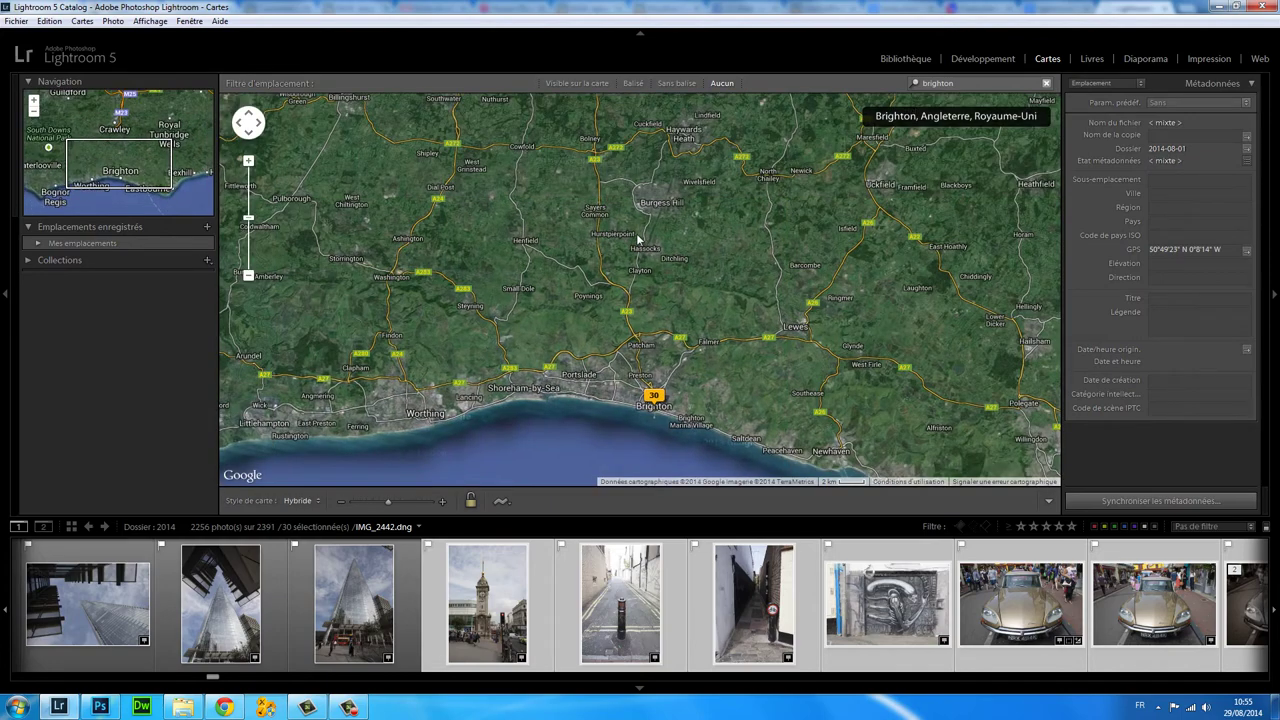
pyautogui.scroll(-1, 638, 237)
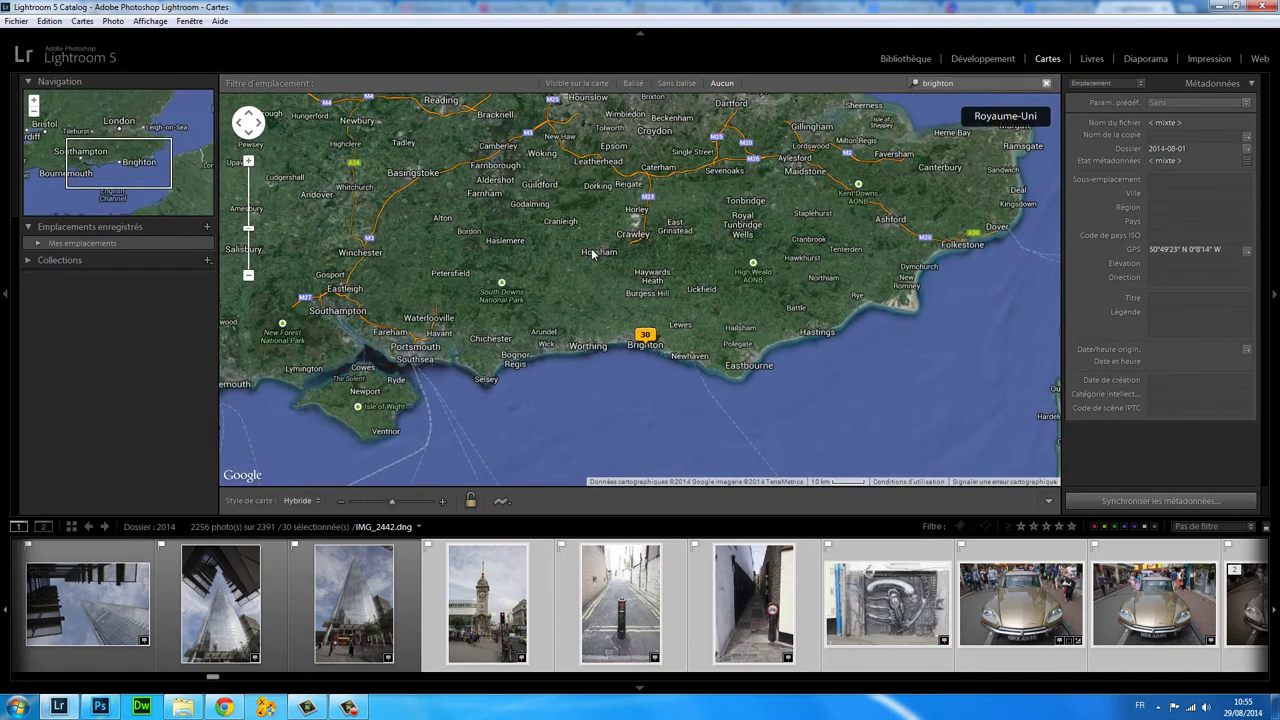
pyautogui.moveTo(590, 165); pyautogui.dragTo(580, 299)
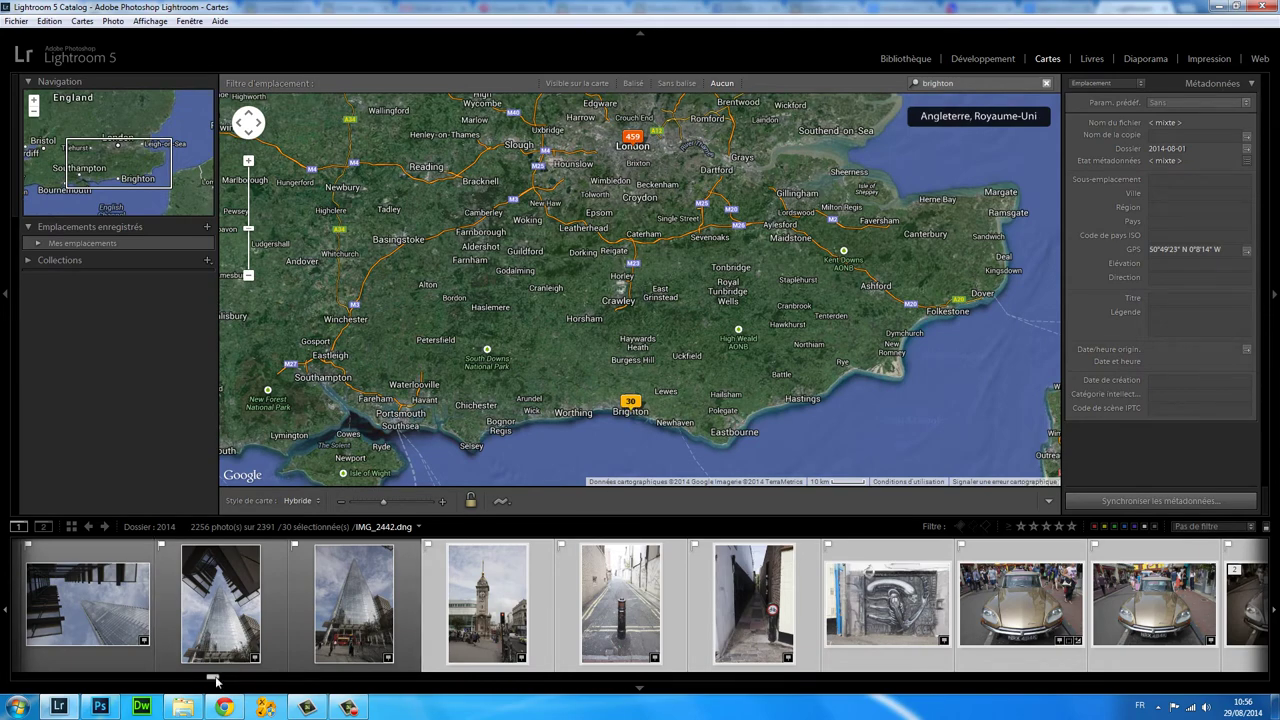
# - Select the 59 British Museum photos from first to last in the filmstrip
pyautogui.moveTo(213, 680); pyautogui.dragTo(170, 680)
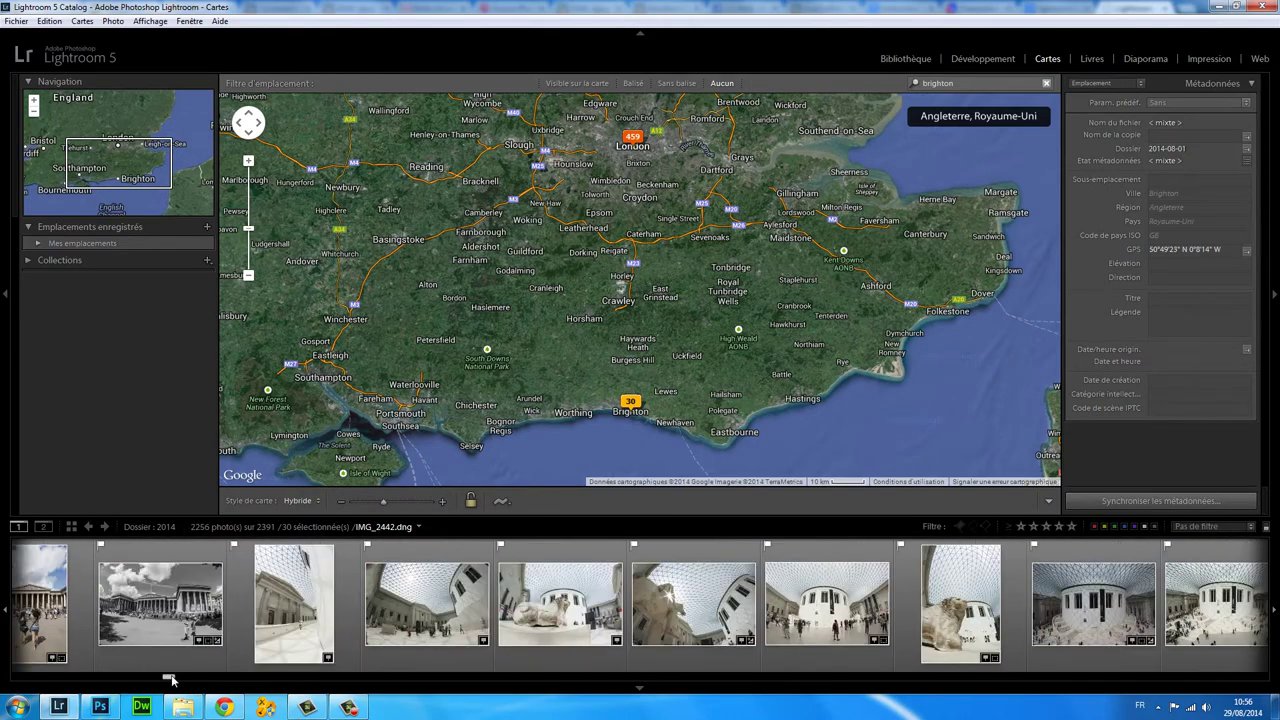
pyautogui.moveTo(170, 680); pyautogui.dragTo(171, 678)
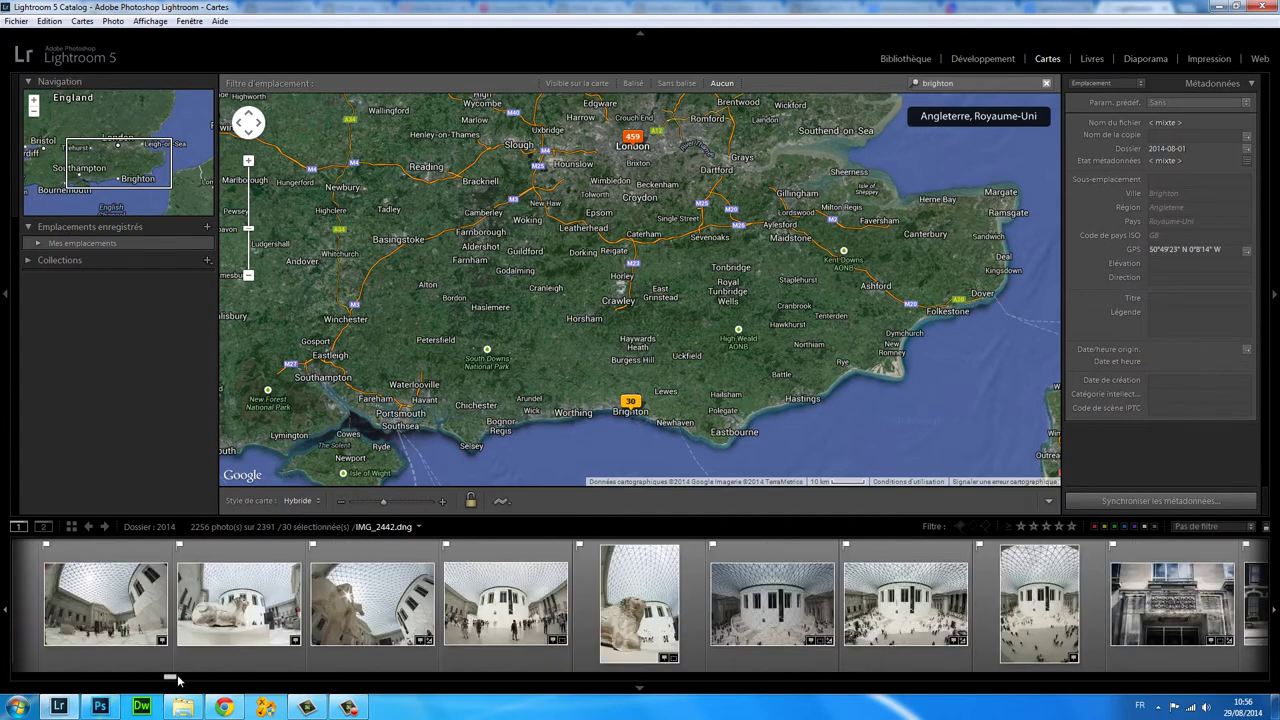
pyautogui.click(977, 630)
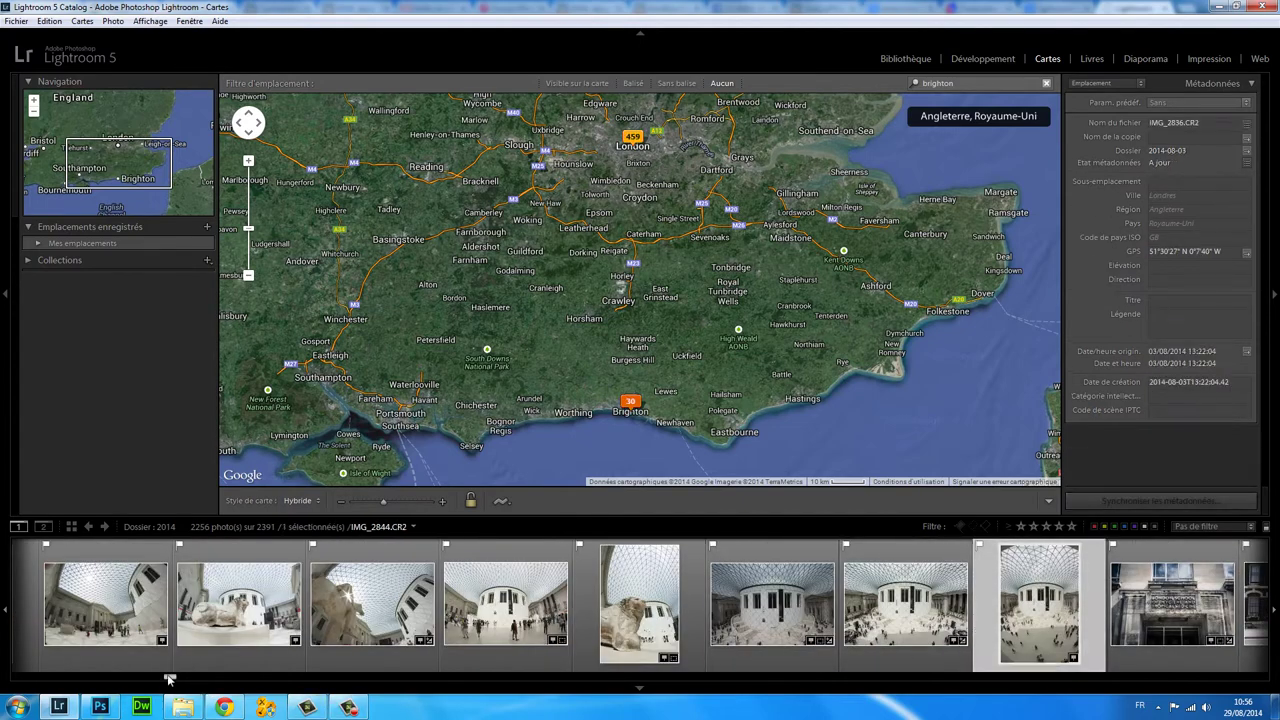
pyautogui.moveTo(170, 680); pyautogui.dragTo(136, 679)
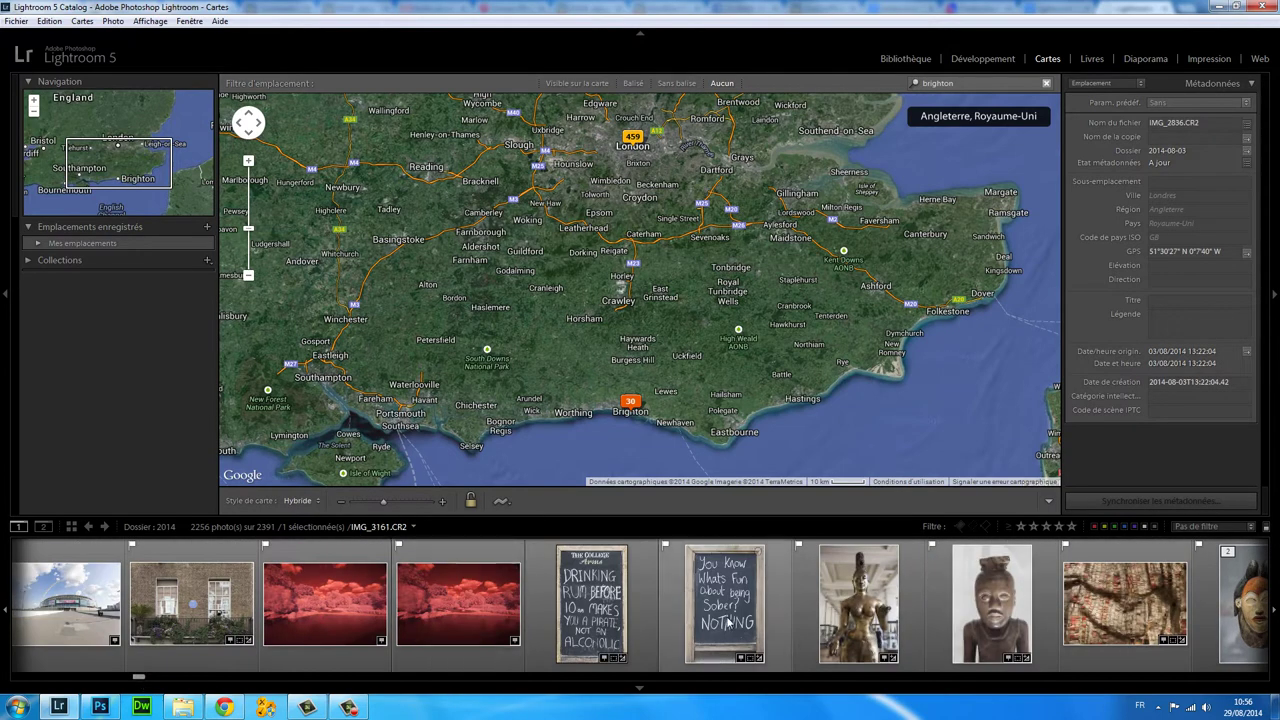
pyautogui.keyDown('shift'); pyautogui.click(808, 583); pyautogui.keyUp('shift')
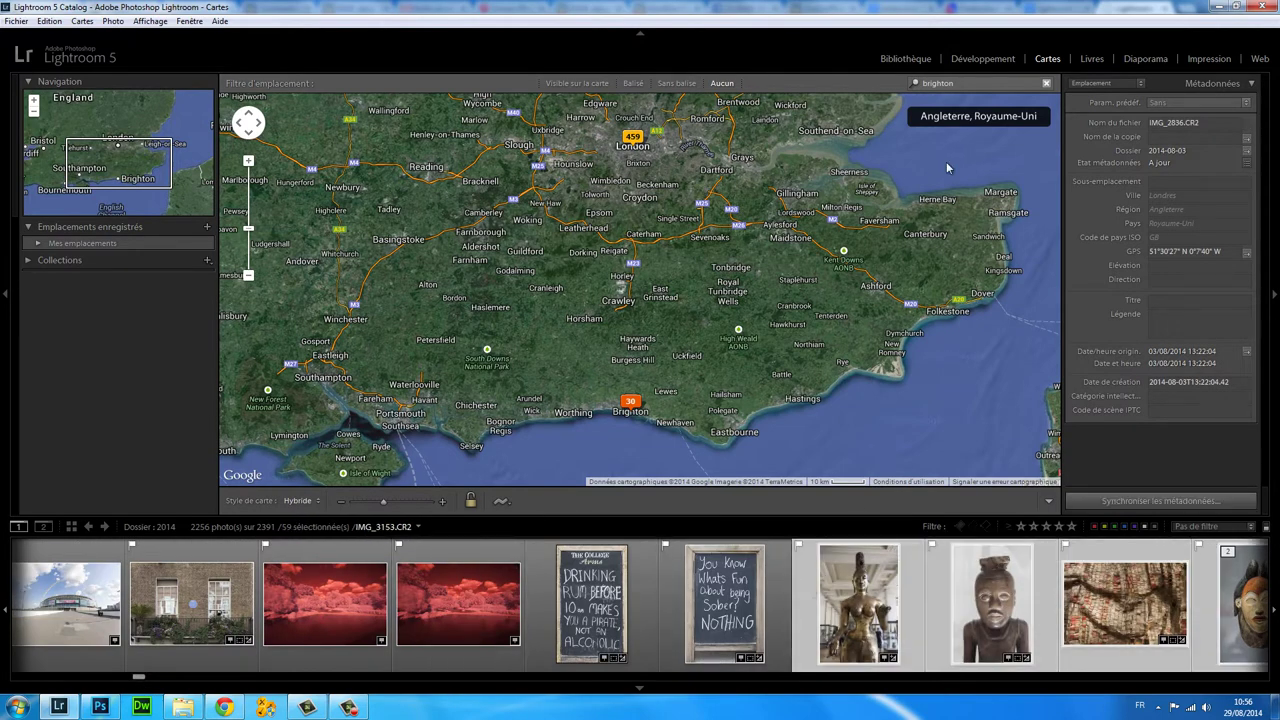
# - Search 'british museum' on the map and add its marker's GPS coordinates to the 59 photos
pyautogui.click(956, 84)
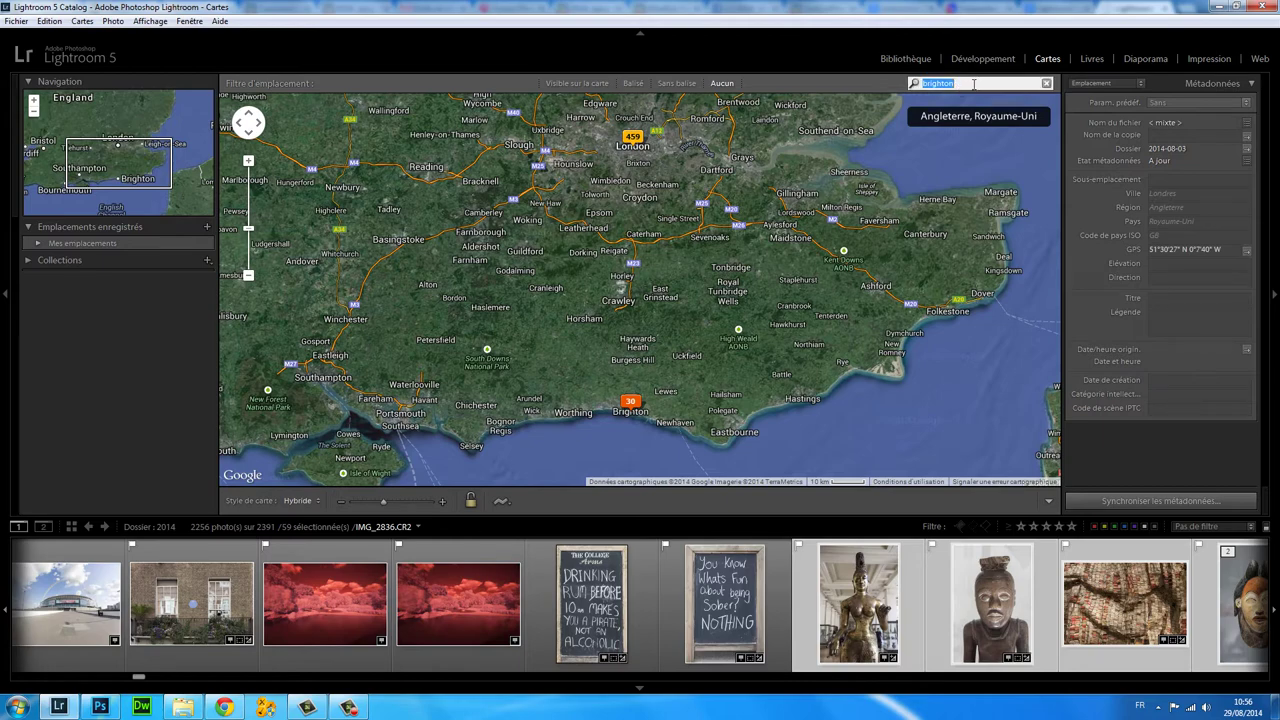
pyautogui.write('br')
pyautogui.write('museum')
pyautogui.press('Return')
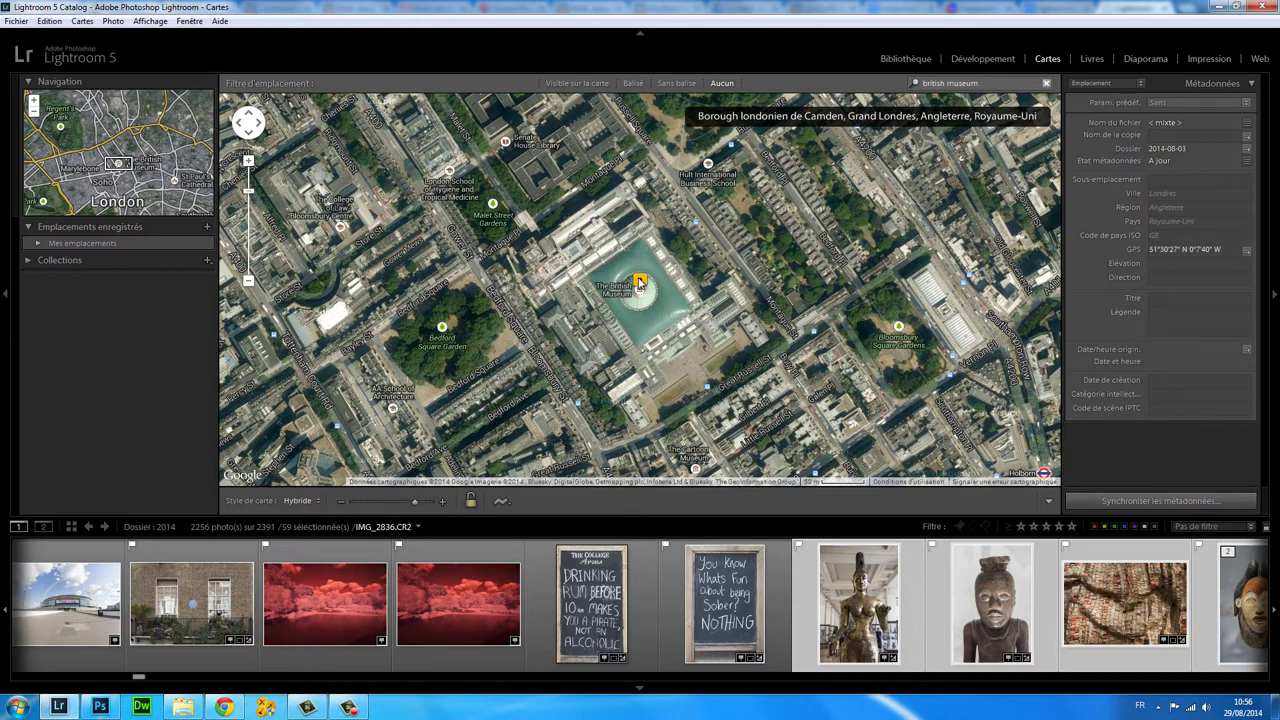
pyautogui.rightClick(641, 285)
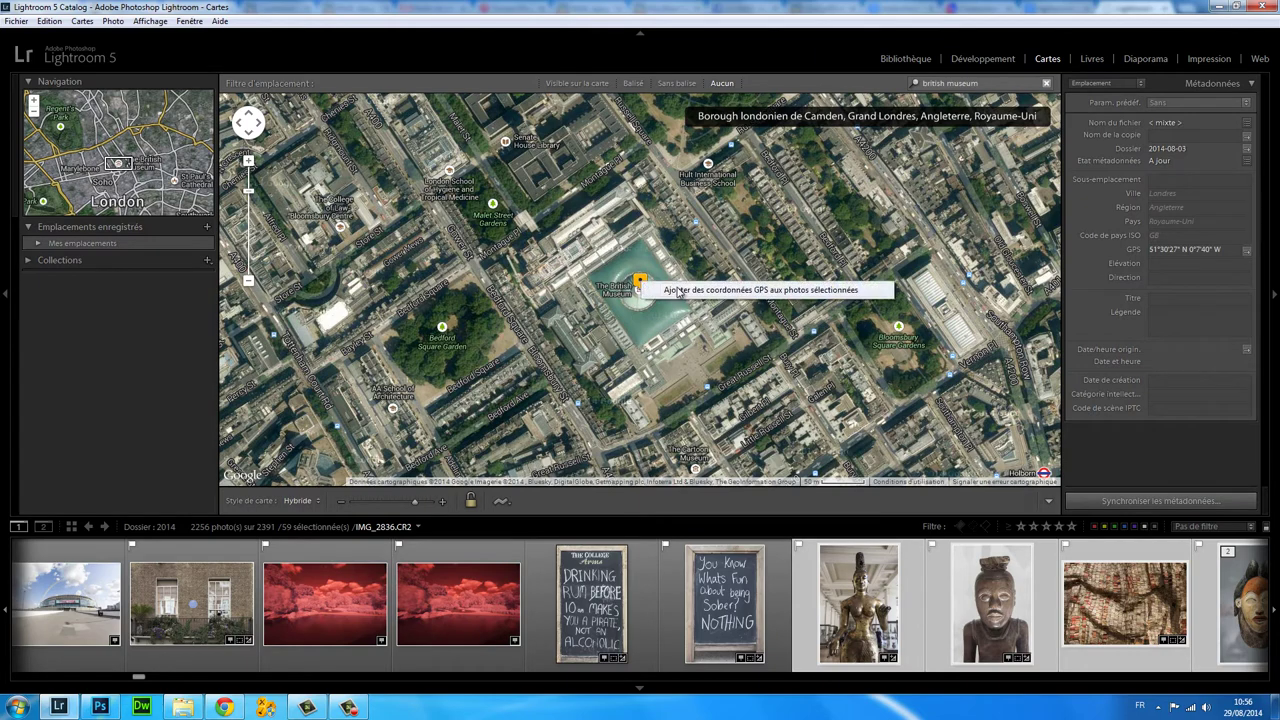
pyautogui.click(680, 291)
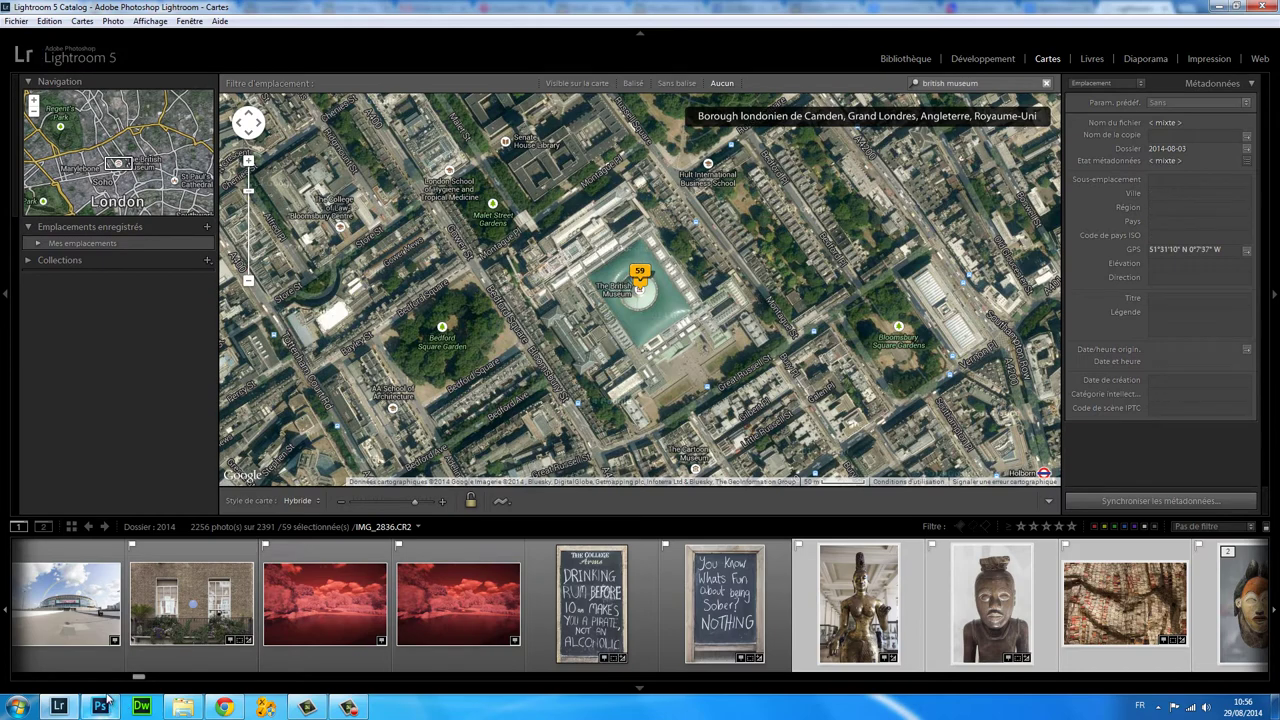
# - Select the nine Wembley Stadium photos in the filmstrip
pyautogui.click(92, 664)
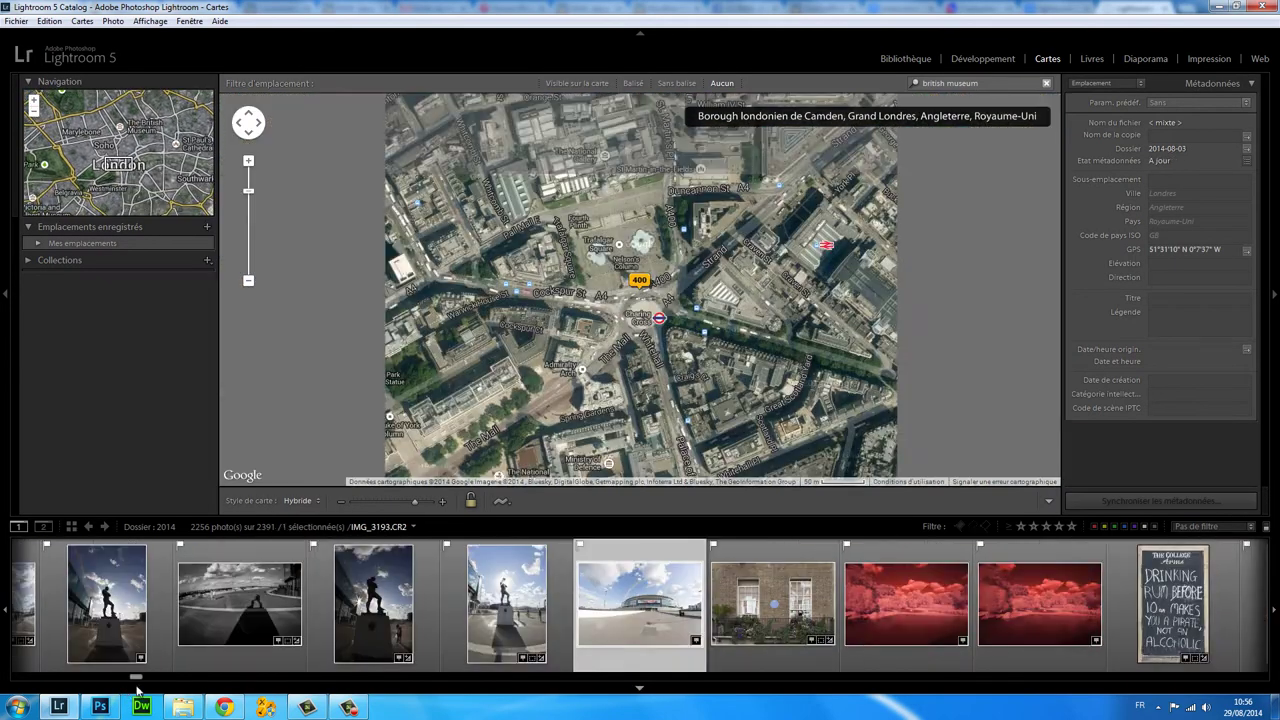
pyautogui.moveTo(136, 680); pyautogui.dragTo(133, 681)
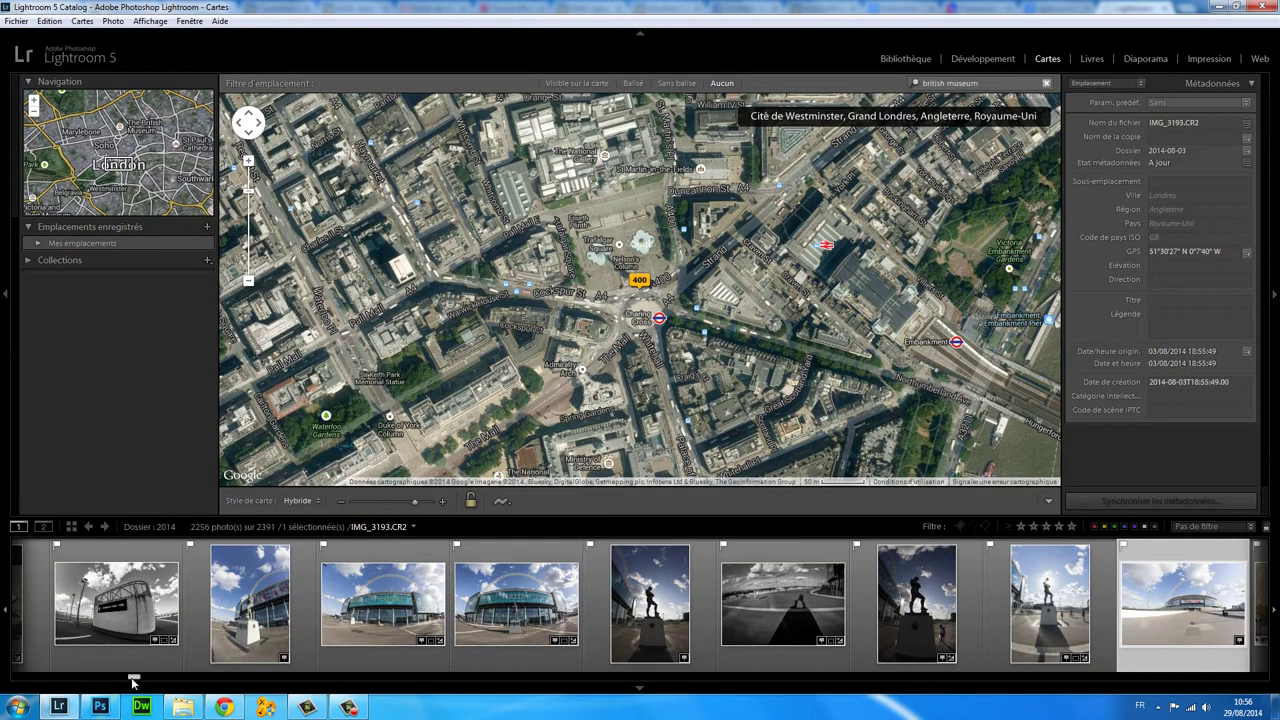
pyautogui.hotkey('ctrl', 'a')
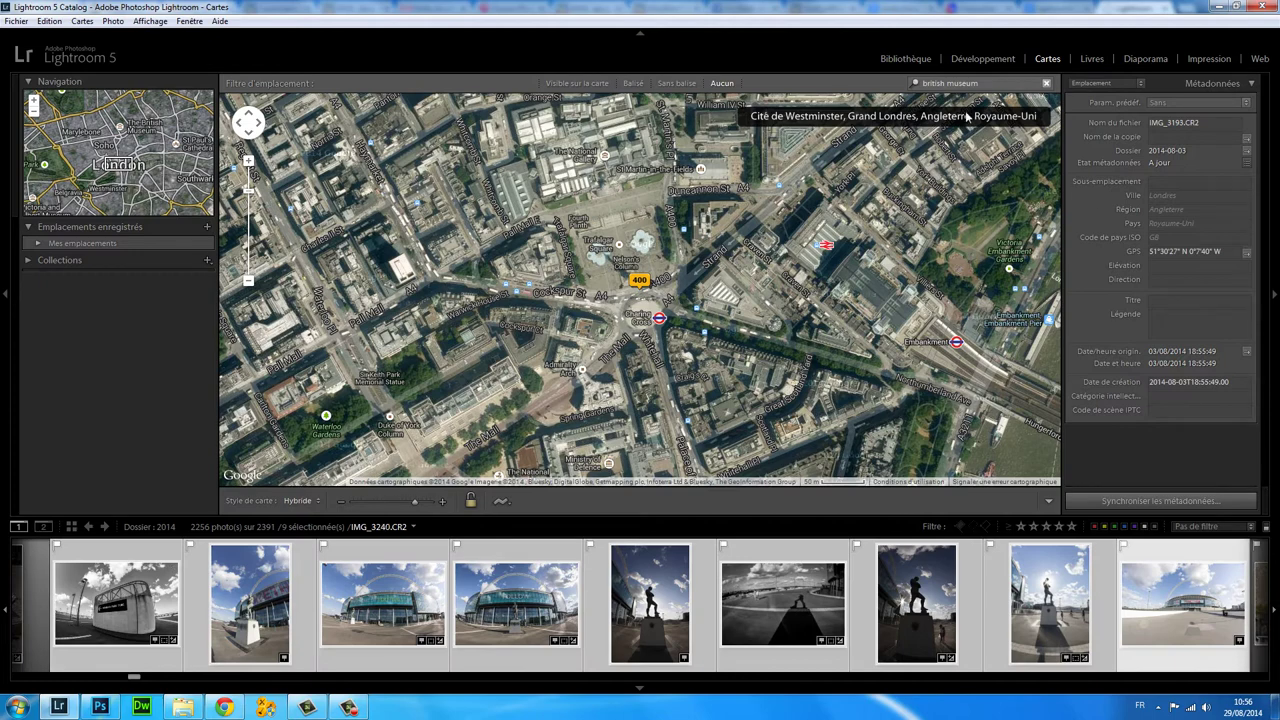
# - Search Wembley Stadium on the map and pin the nine selected photos there
pyautogui.hotkey('ctrl', 'f')
pyautogui.write('wembley stadium')
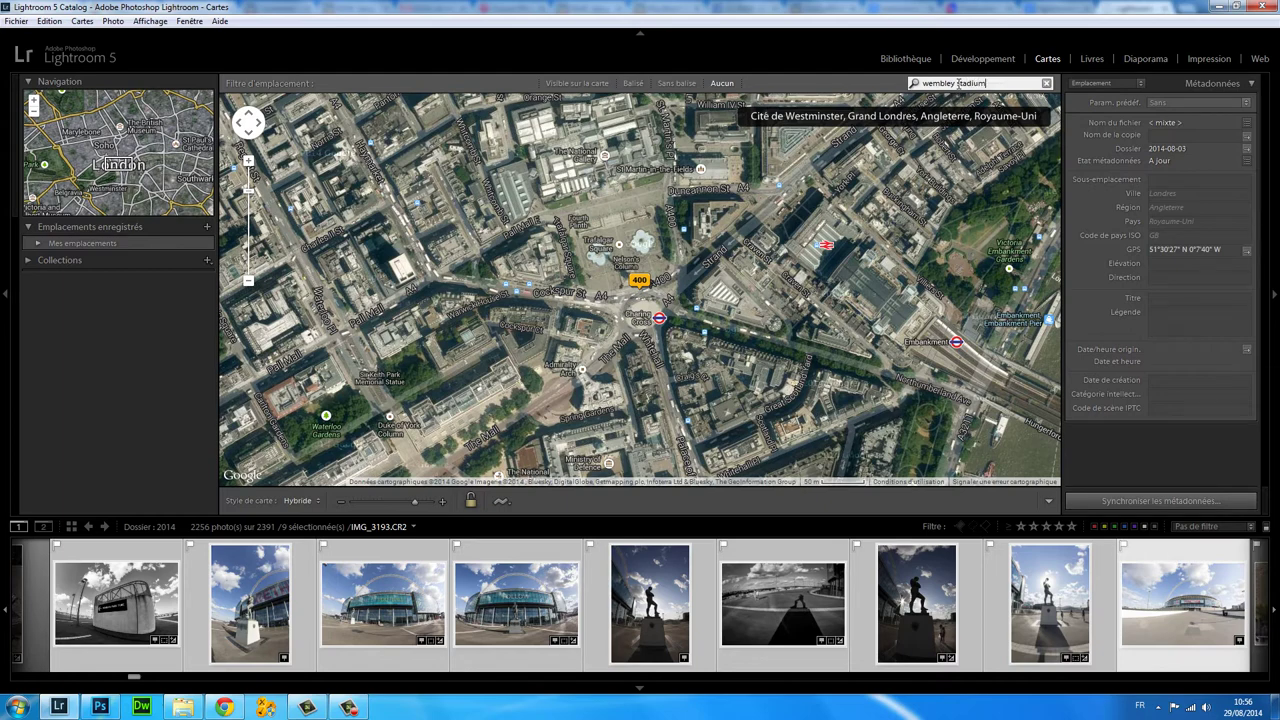
pyautogui.press('Return')
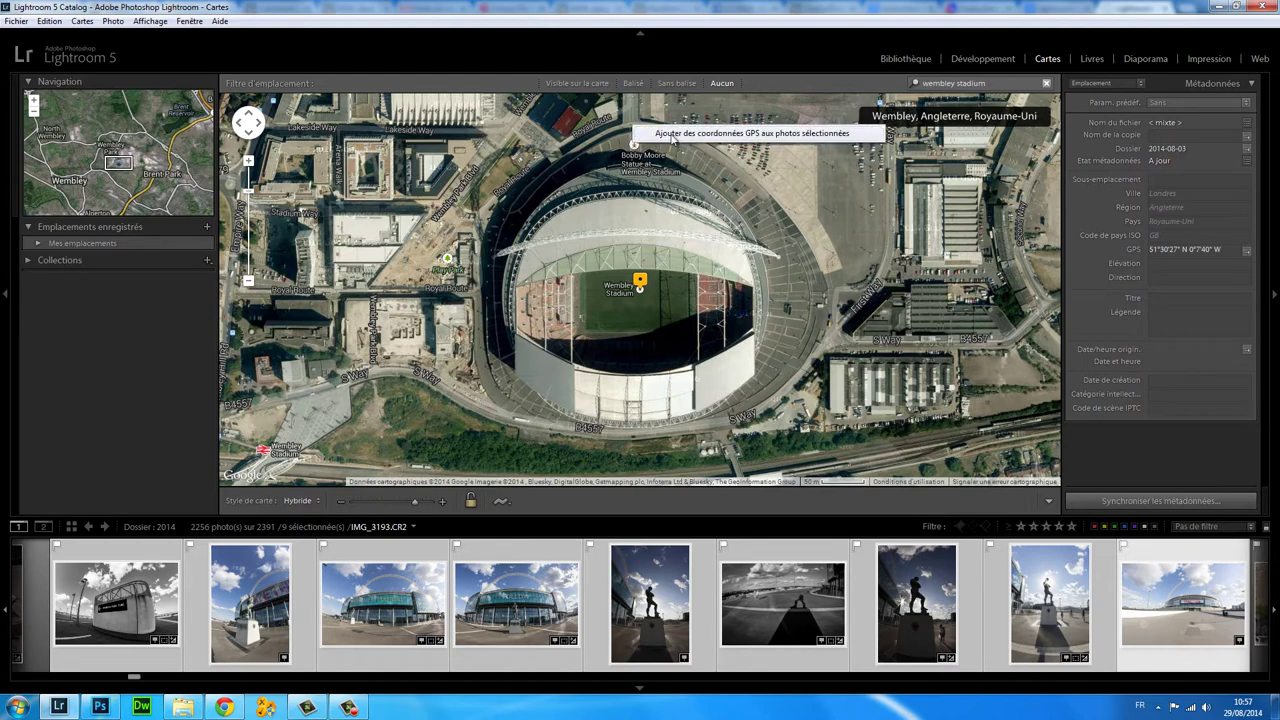
pyautogui.keyDown('ctrl'); pyautogui.click(632, 128); pyautogui.keyUp('ctrl')
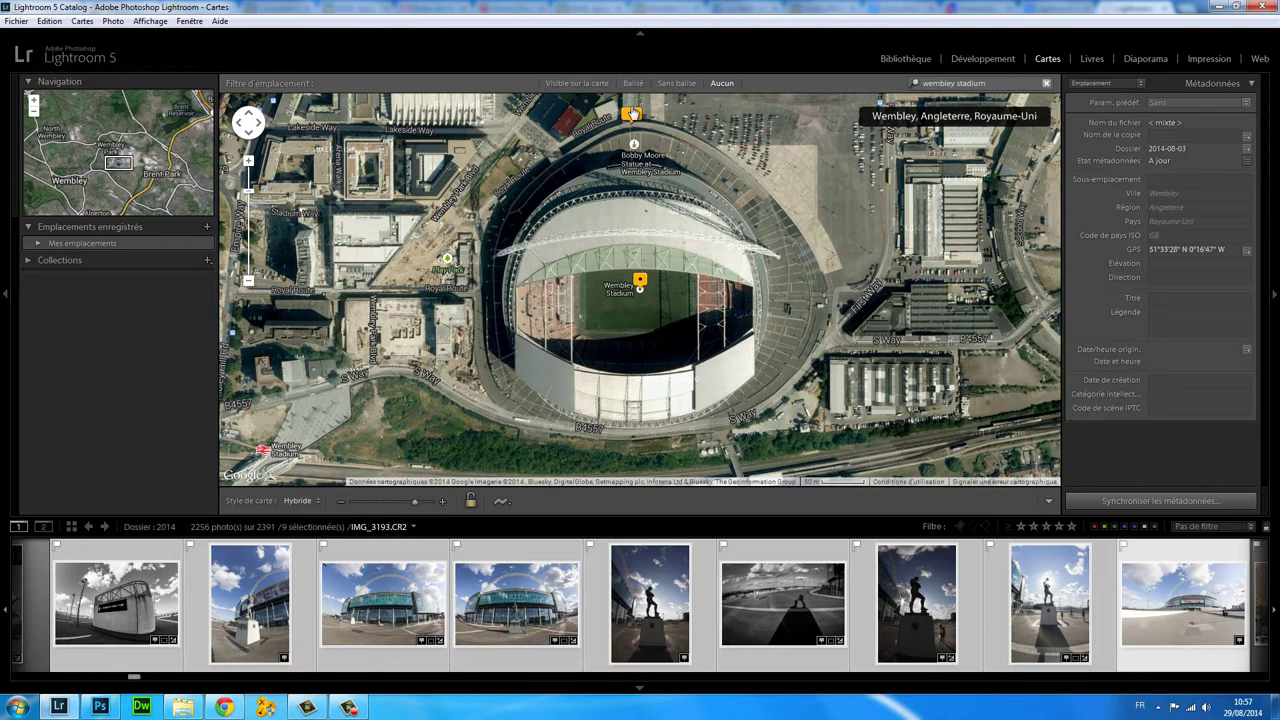
pyautogui.click(631, 116)
pyautogui.click(873, 353)
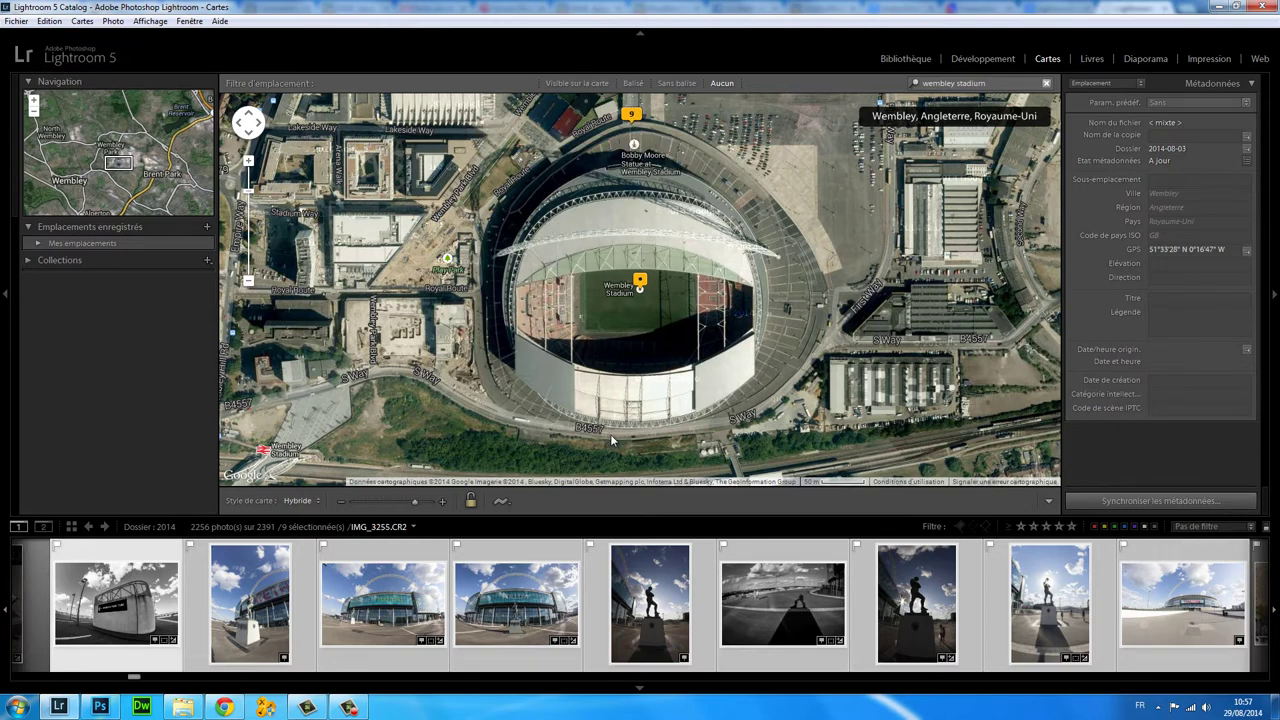
# - Zoom out from Wembley and recentre on Greater London at about the 5 km scale
pyautogui.scroll(-4, 869, 221)
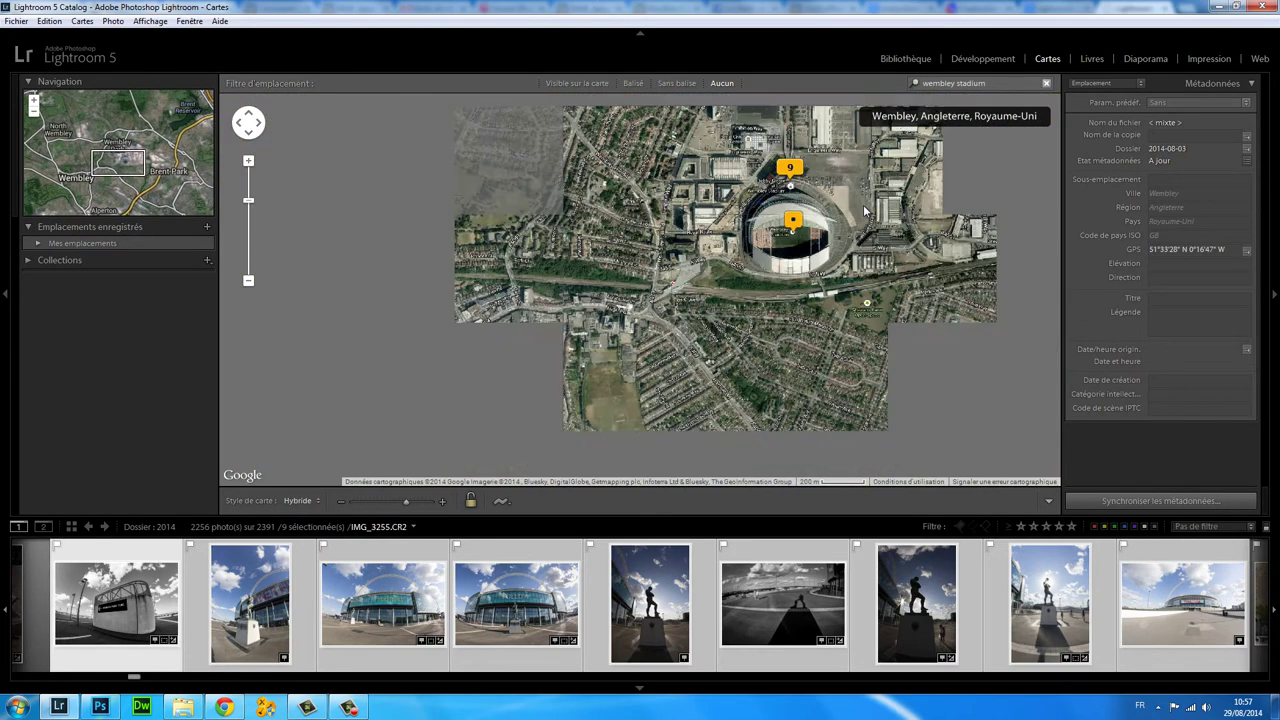
pyautogui.scroll(-2, 783, 258)
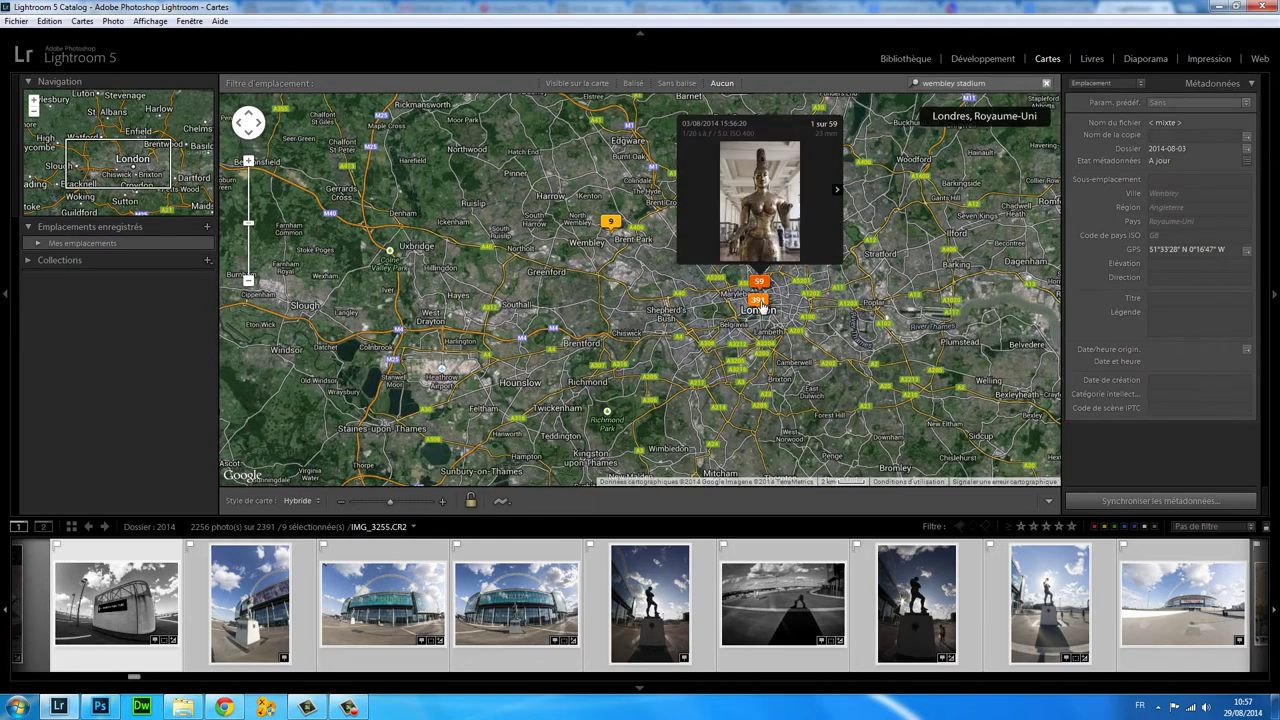
pyautogui.scroll(-3, 655, 289)
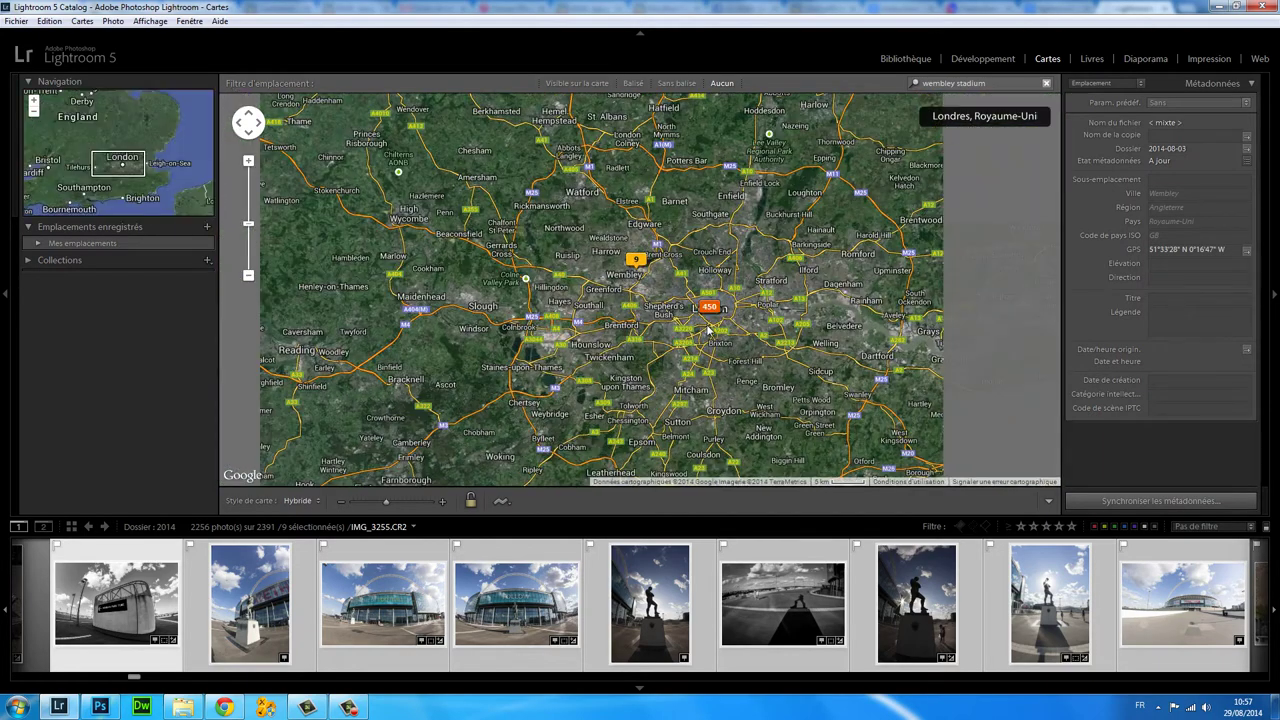
pyautogui.scroll(-1, 708, 352)
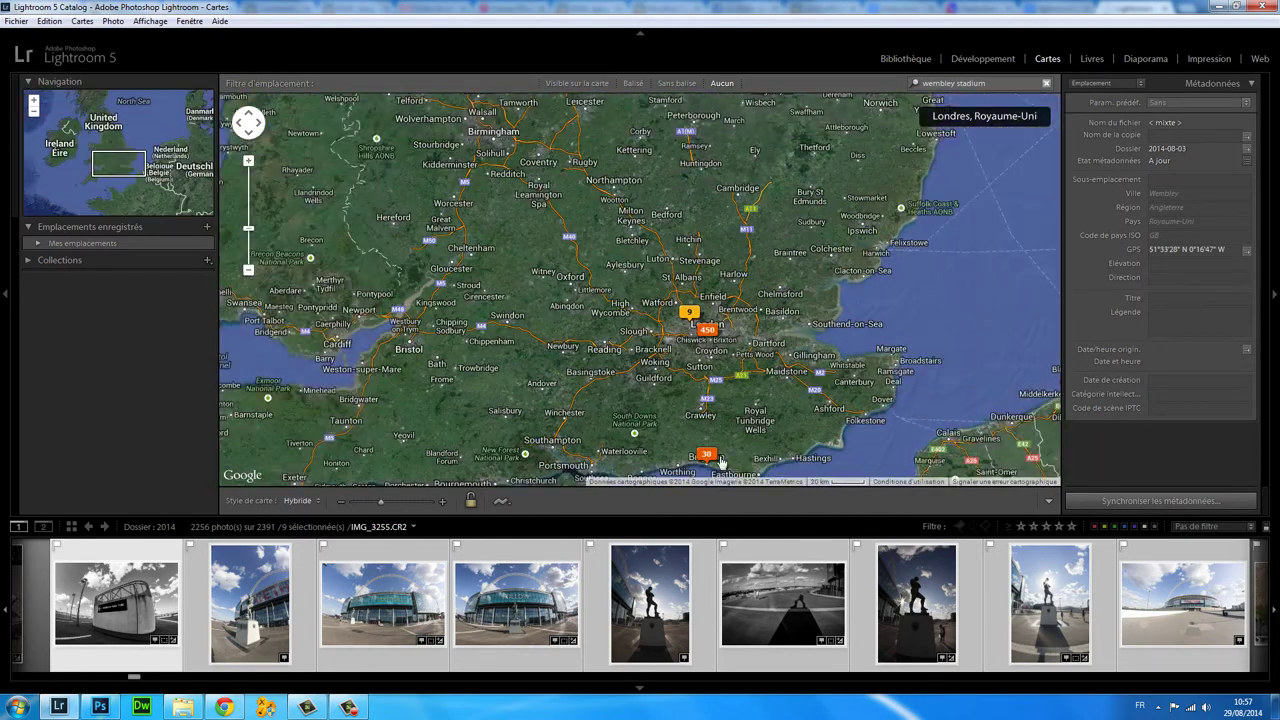
pyautogui.scroll(1, 729, 376)
pyautogui.scroll(1, 700, 330)
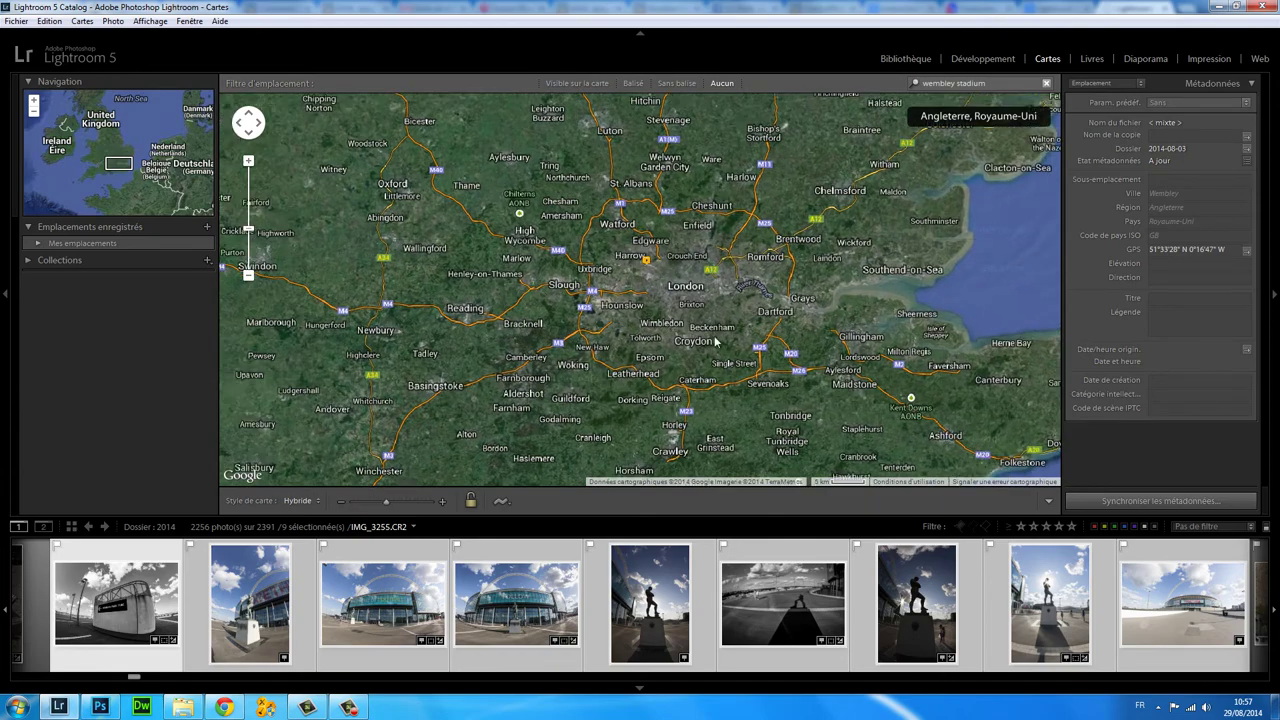
pyautogui.scroll(1, 655, 262)
pyautogui.scroll(1, 655, 262)
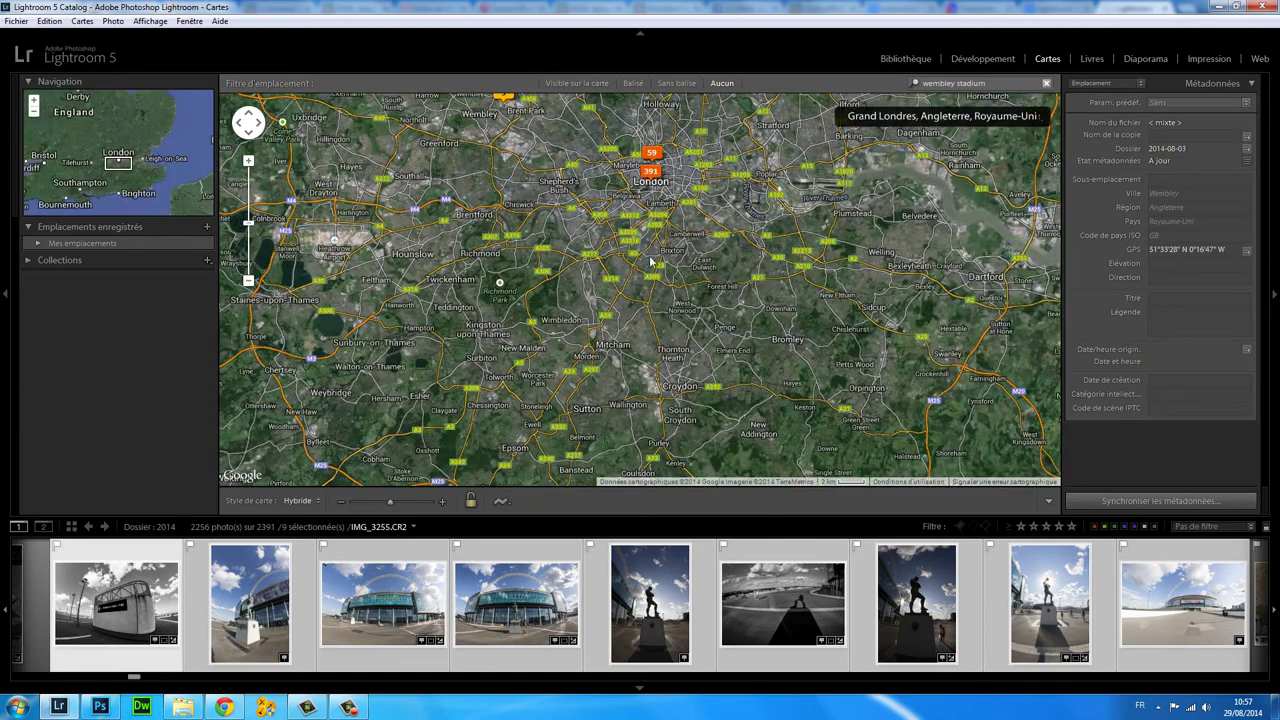
pyautogui.moveTo(653, 184); pyautogui.dragTo(727, 272)
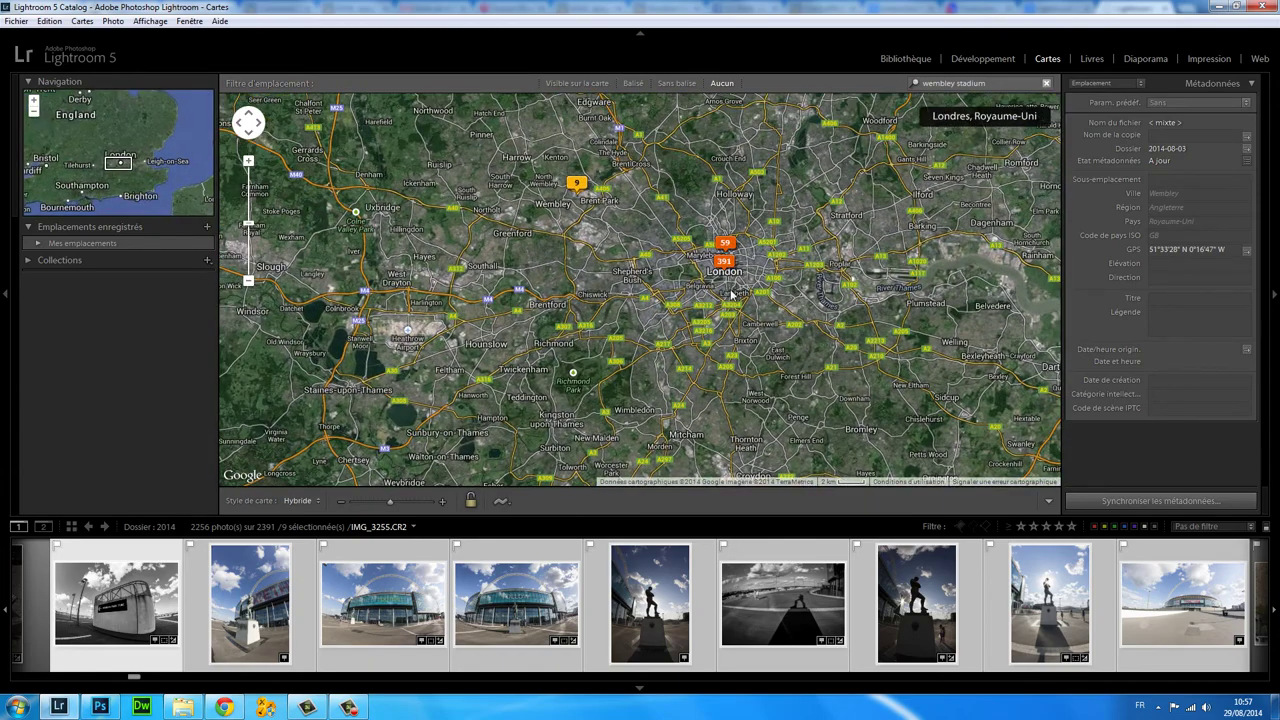
pyautogui.scroll(-1, 748, 314)
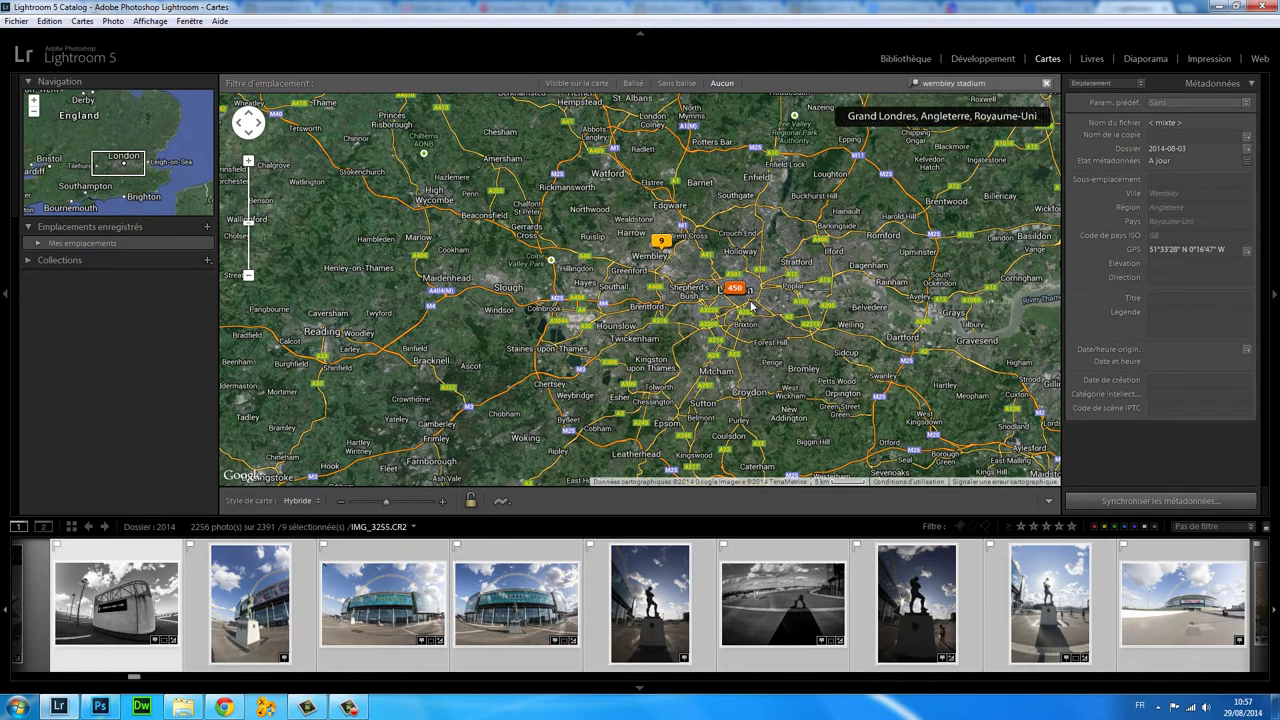
# - Select the 450-photo cluster, then the 59-photo pin, and step through its previews to the hieroglyph photo
pyautogui.click(737, 290)
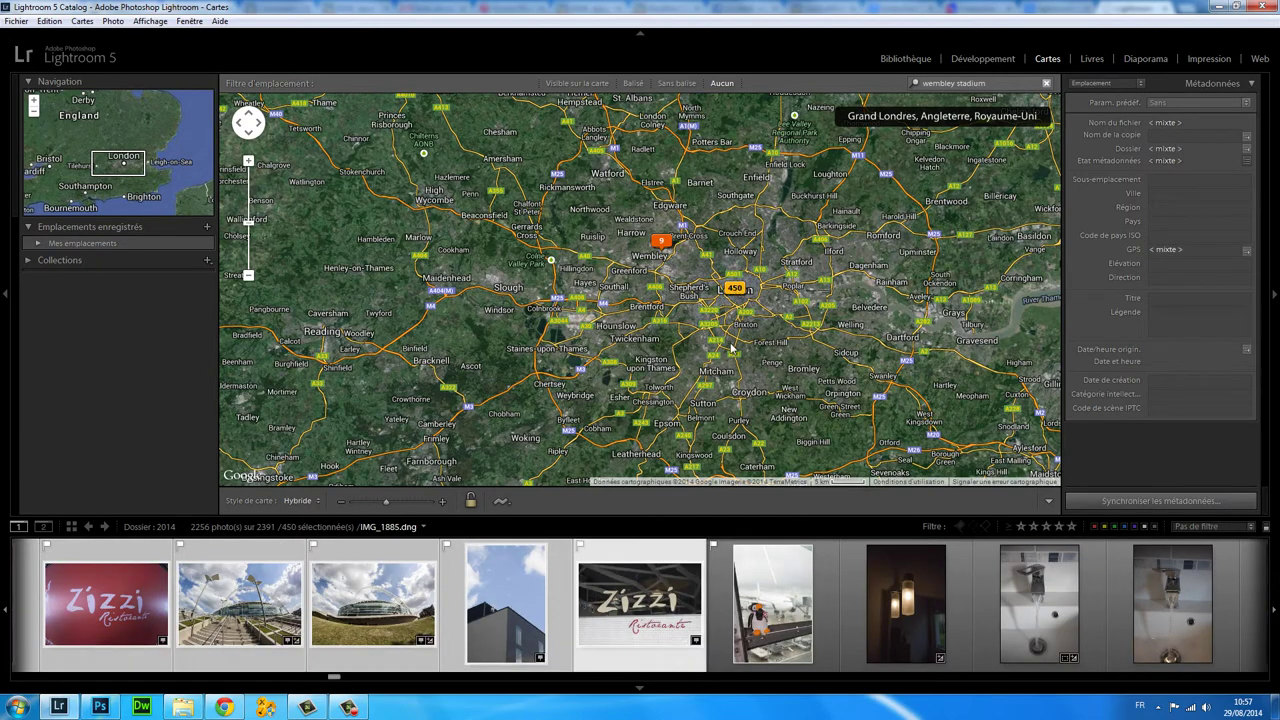
pyautogui.scroll(1, 731, 313)
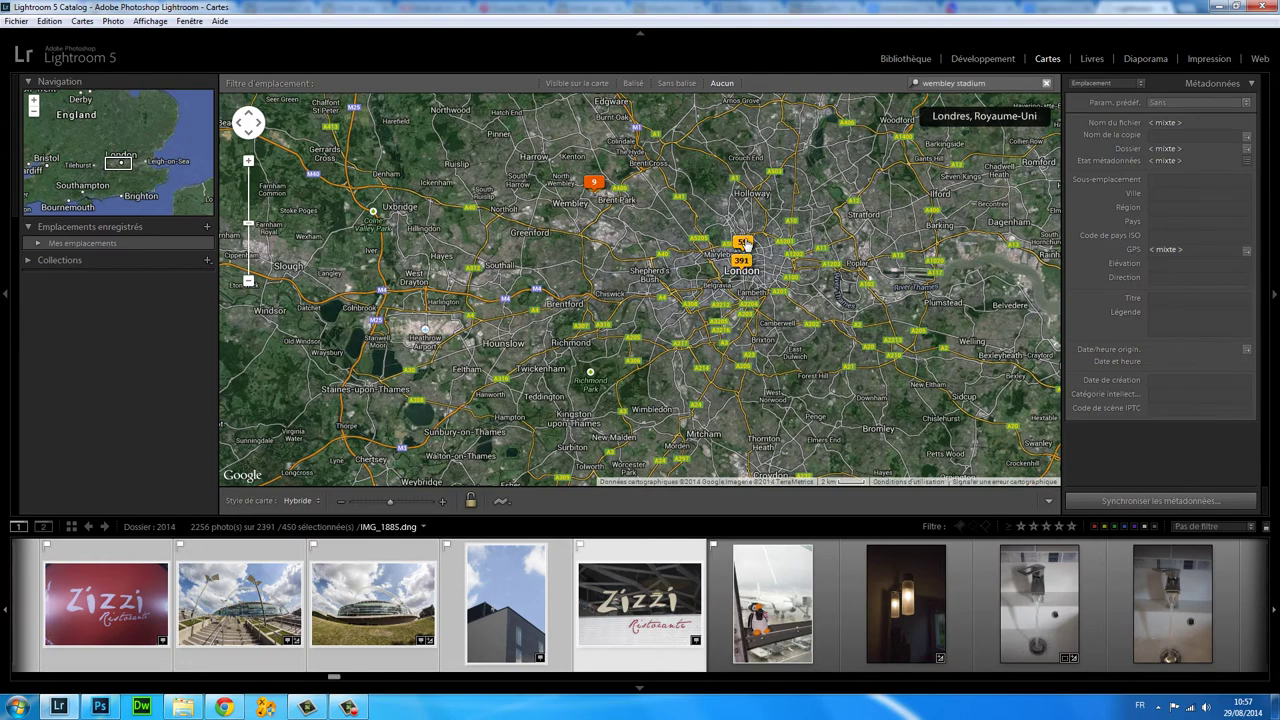
pyautogui.click(745, 245)
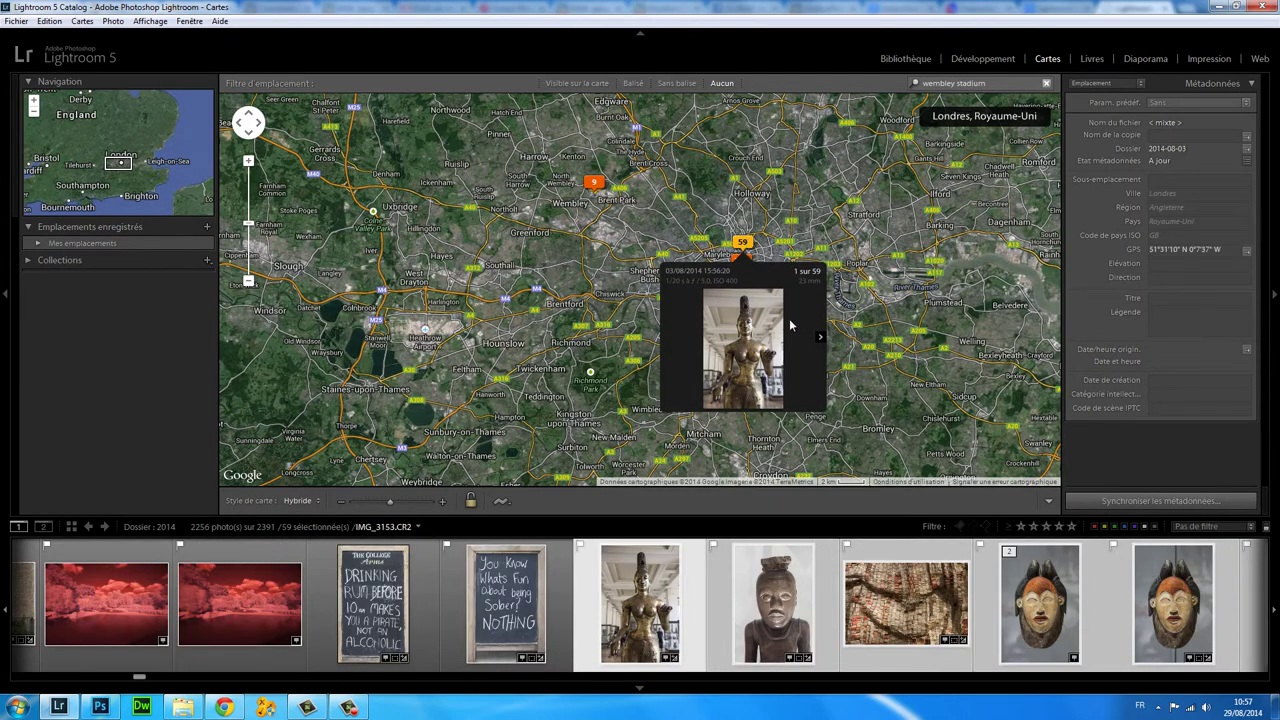
pyautogui.click(820, 339)
pyautogui.click(820, 339)
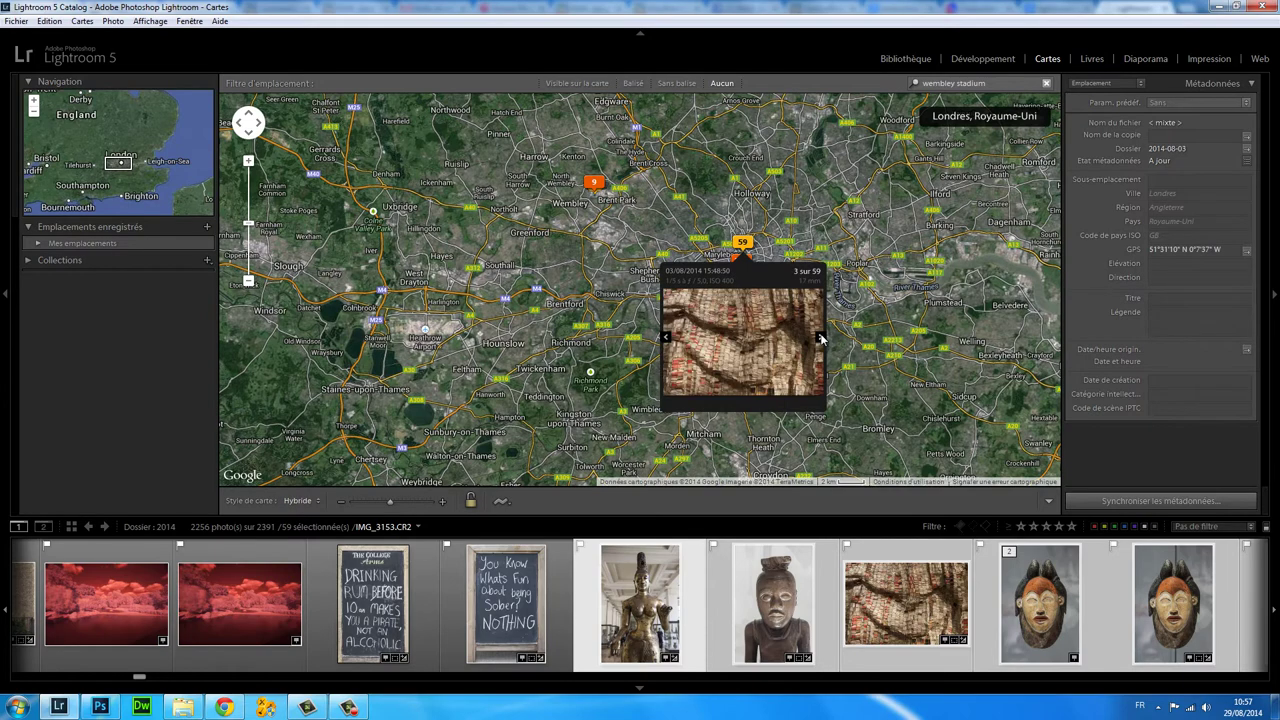
pyautogui.click(820, 339)
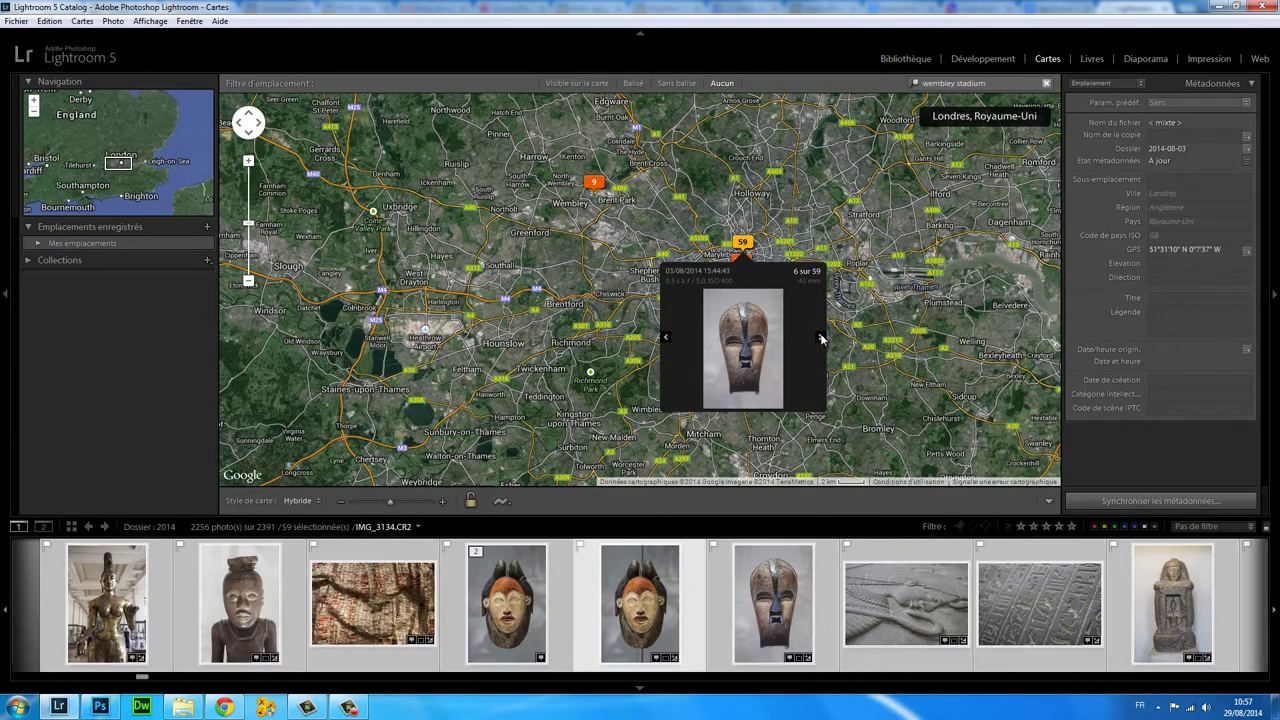
pyautogui.click(820, 339)
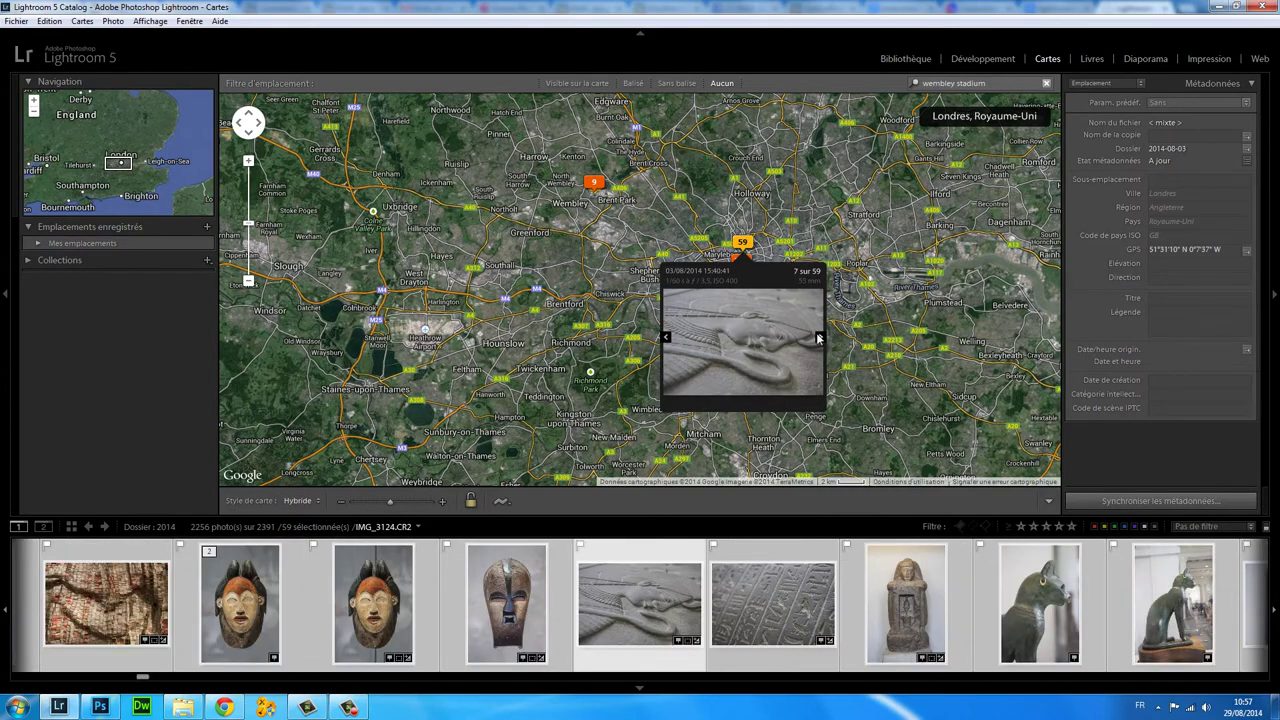
pyautogui.click(818, 339)
pyautogui.doubleClick(770, 332)
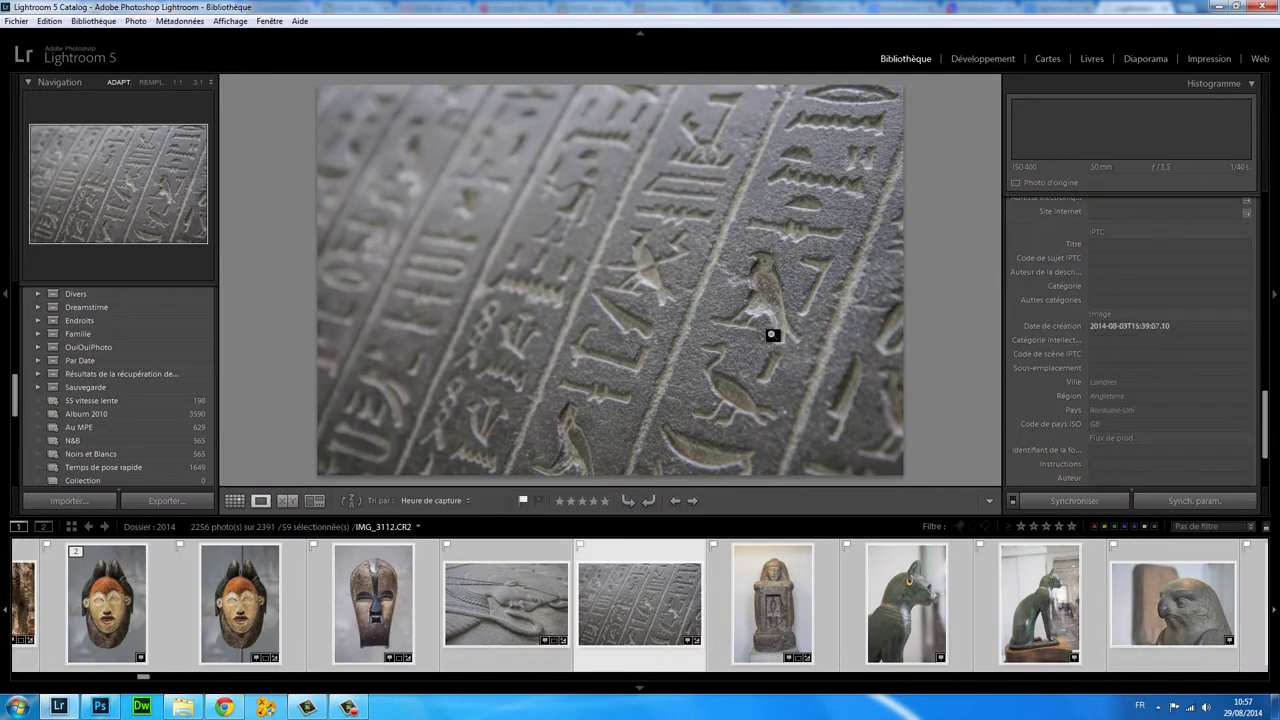
pyautogui.click(1047, 58)
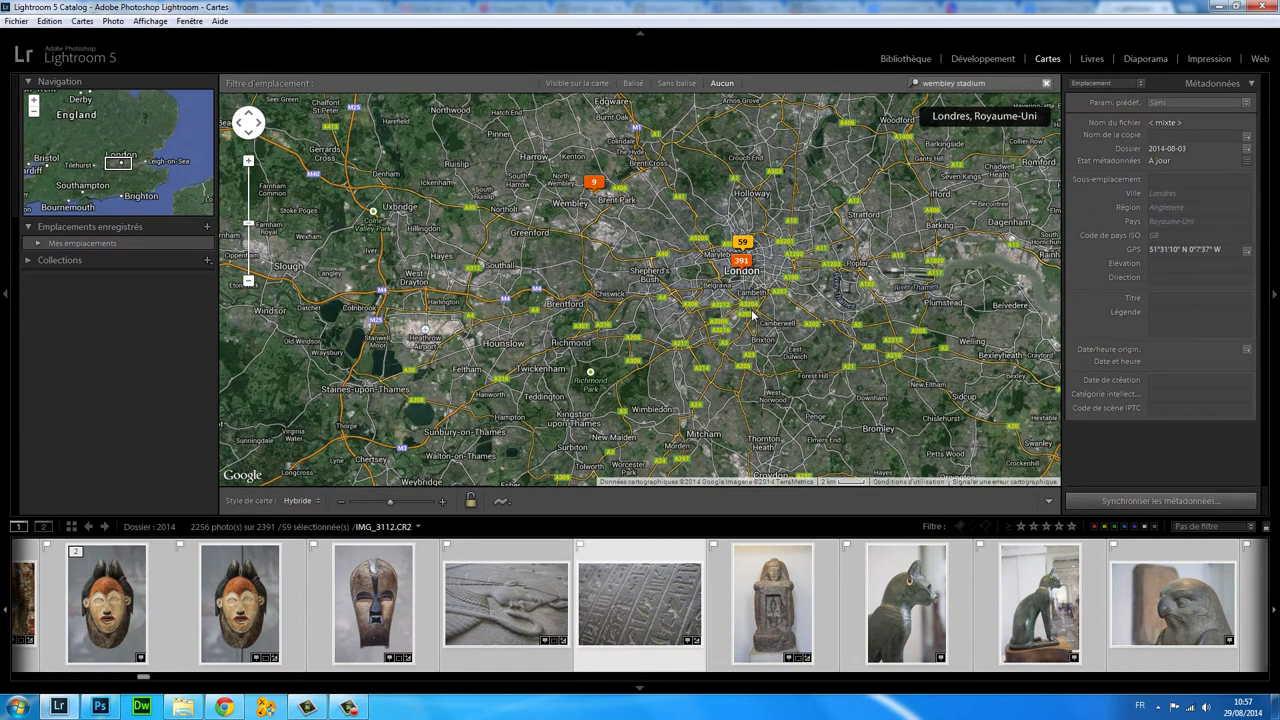
# - Select only the hieroglyph photo IMG_3112.CR2 in the filmstrip
pyautogui.click(646, 668)
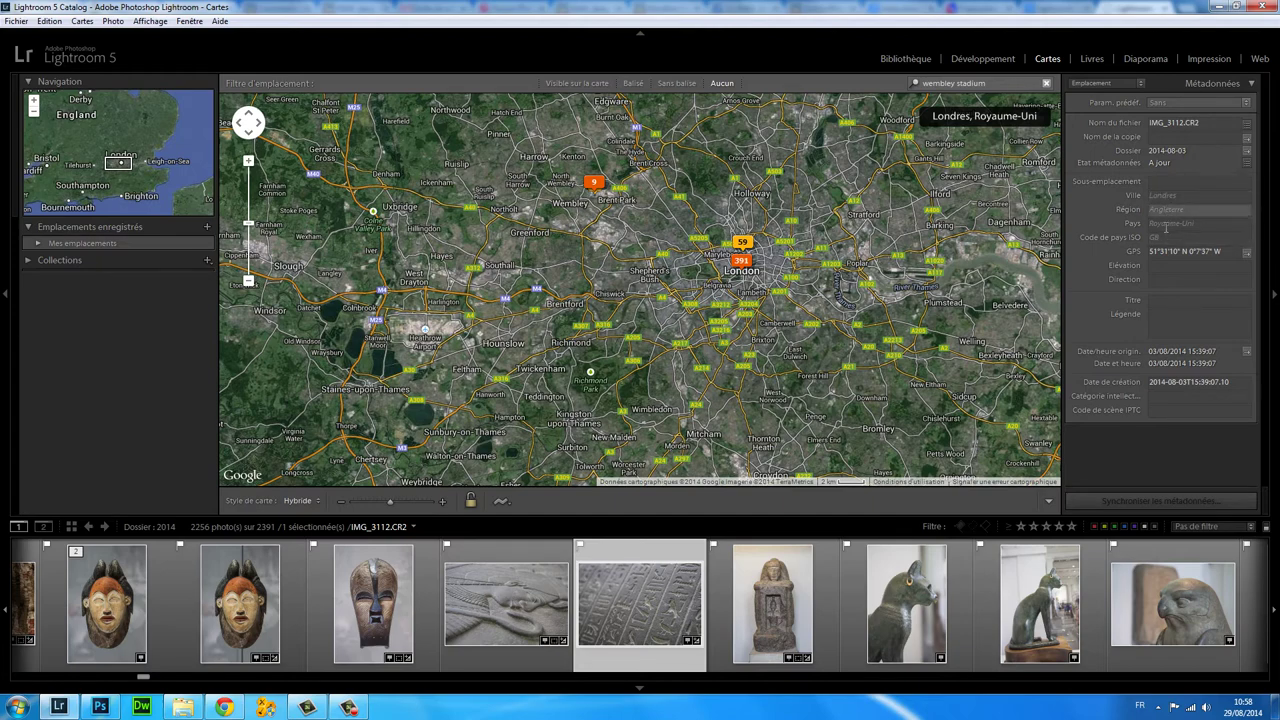
# - Inspect one of the 9 Wembley photos, then zoom out and select a single Brighton beach photo
pyautogui.click(594, 184)
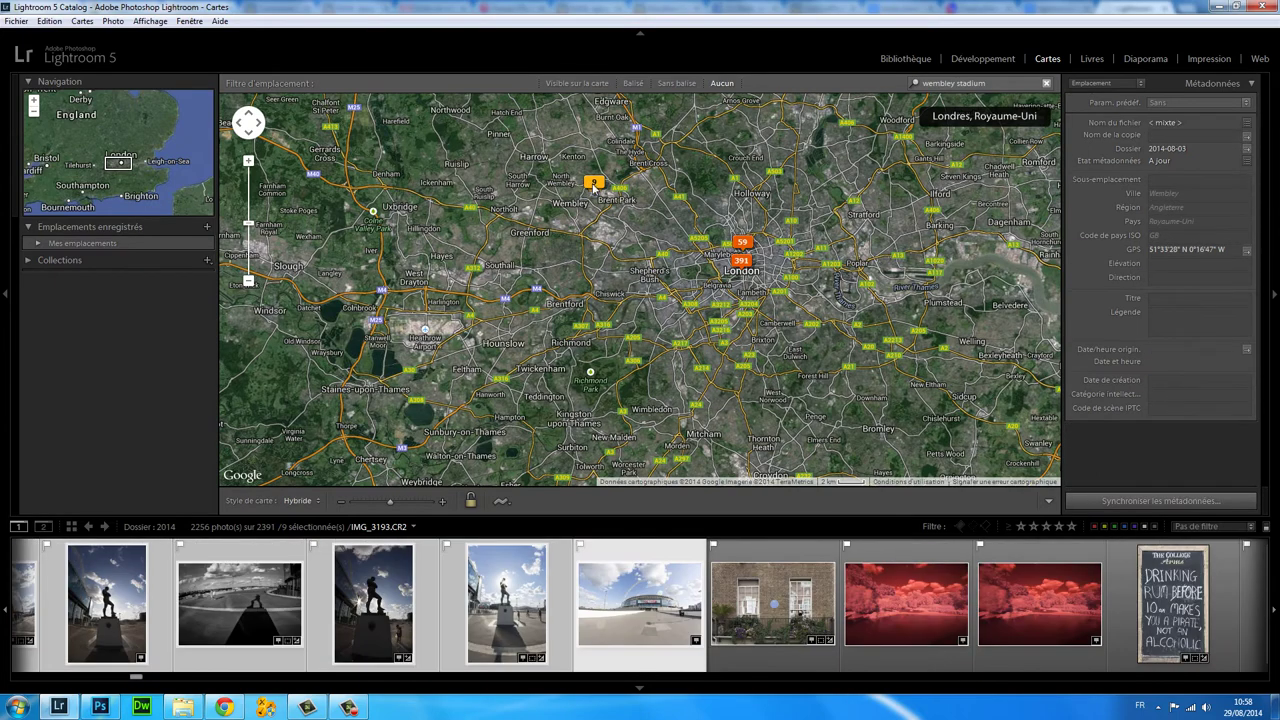
pyautogui.click(457, 626)
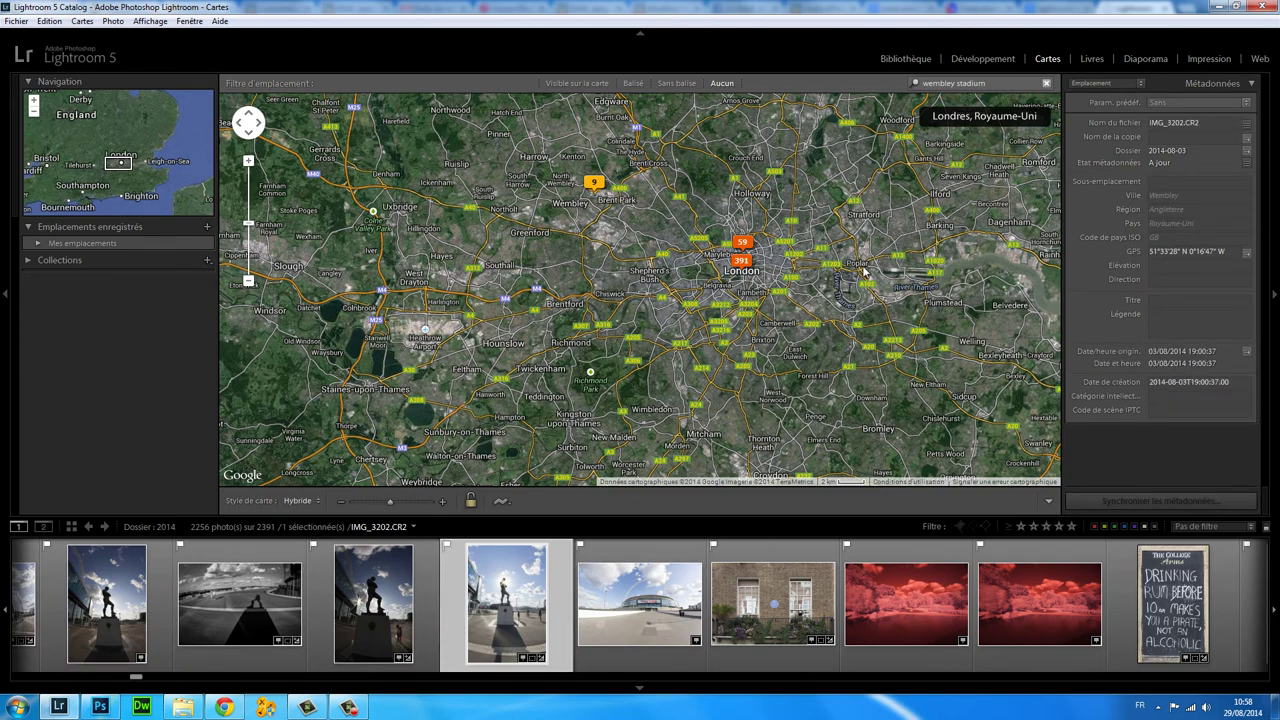
pyautogui.scroll(-1, 758, 316)
pyautogui.scroll(-1, 790, 338)
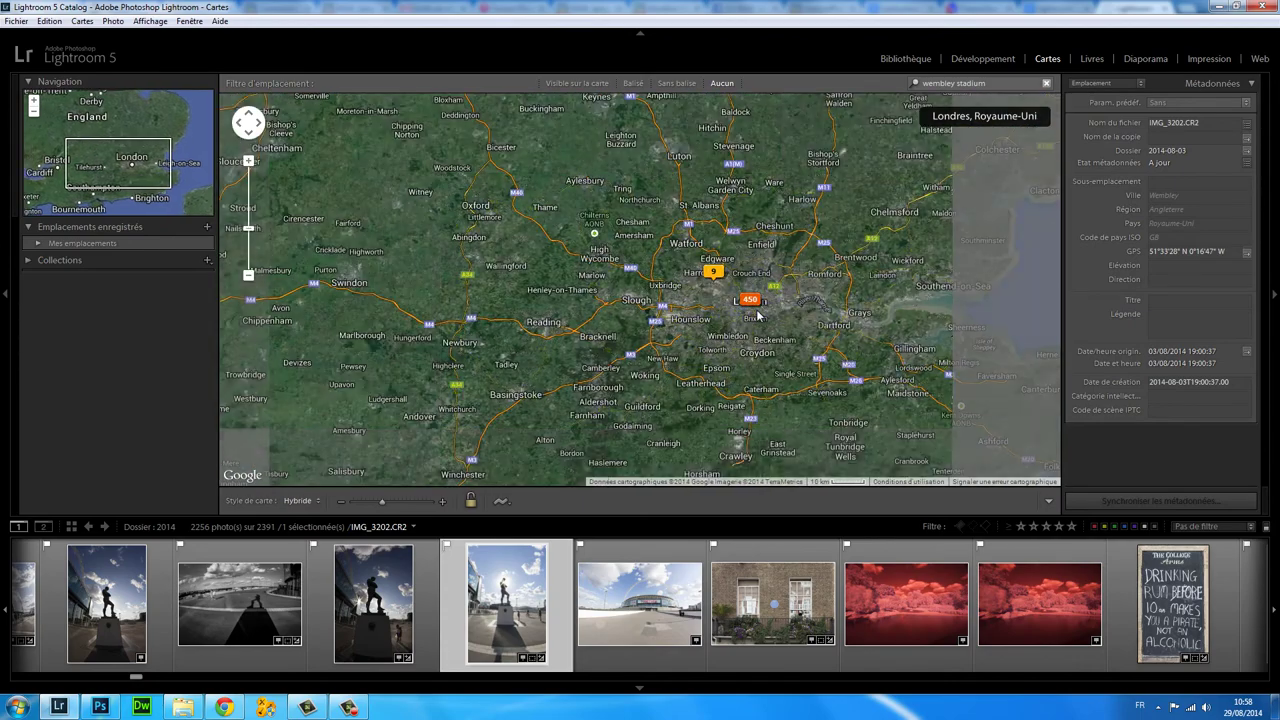
pyautogui.scroll(-1, 797, 344)
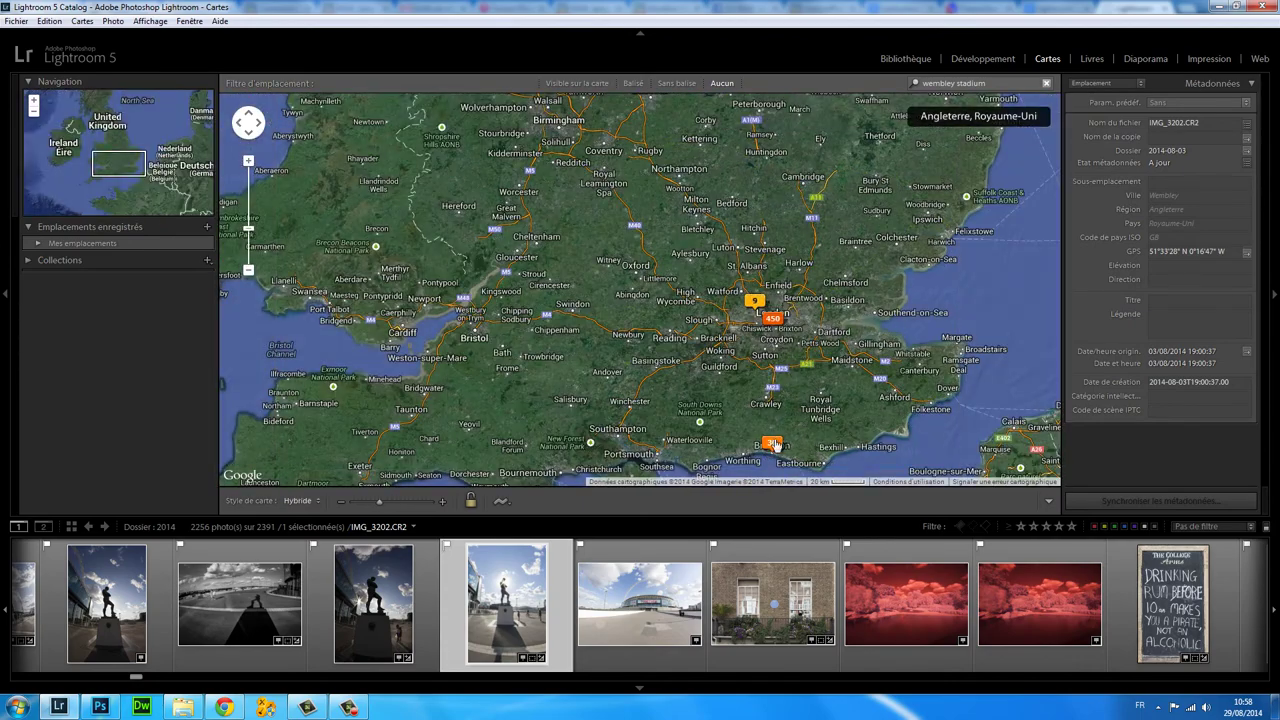
pyautogui.click(775, 444)
pyautogui.click(405, 662)
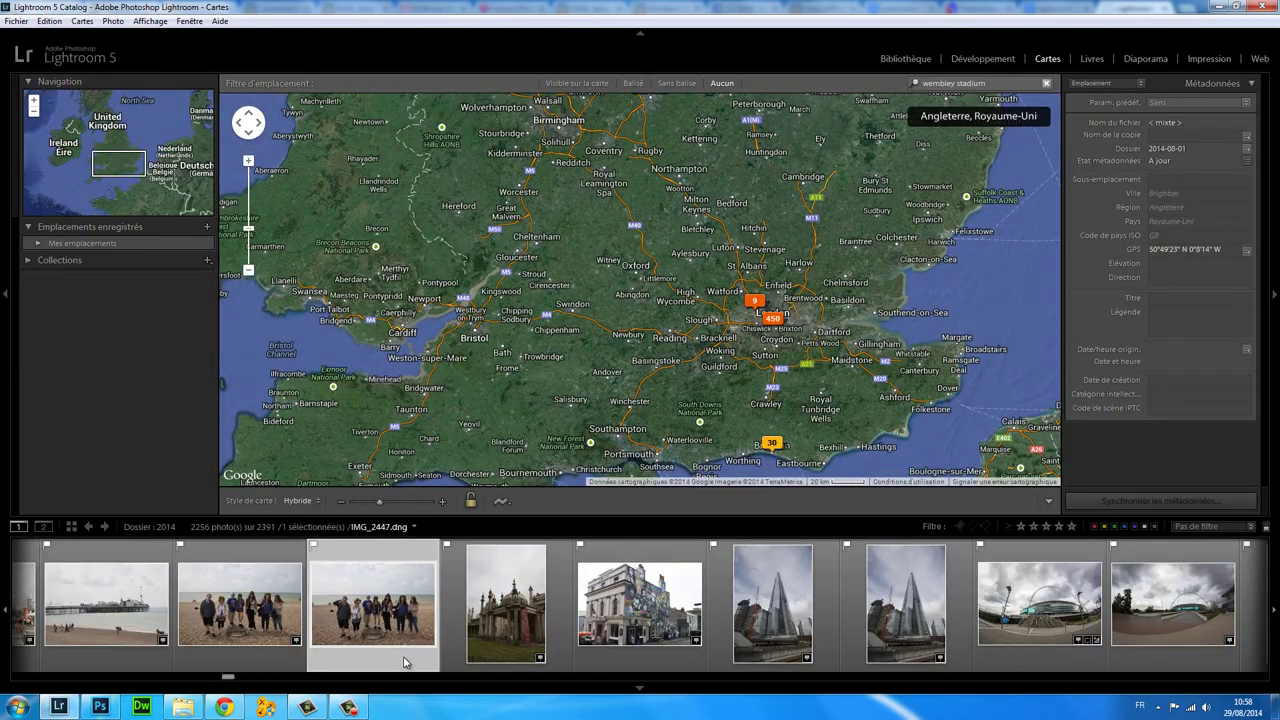